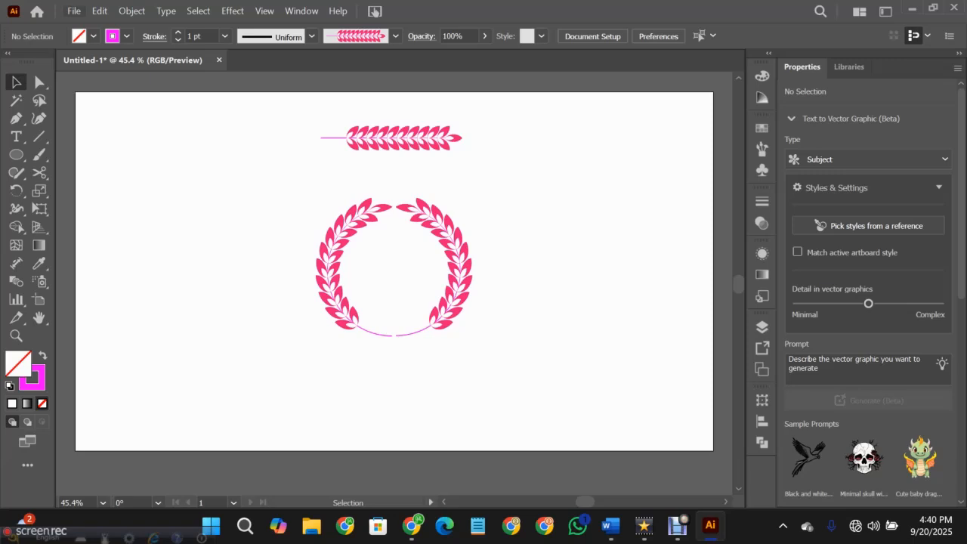
- Create a new 1280 x 720 px document in RGB color
{"action": "left_click", "coordinate": [74, 10]}
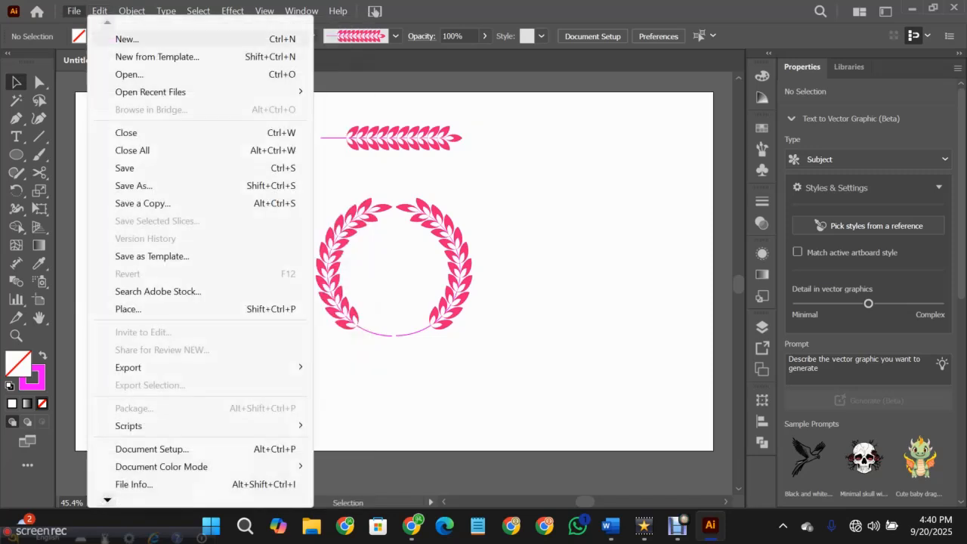
{"action": "left_click", "coordinate": [127, 39]}
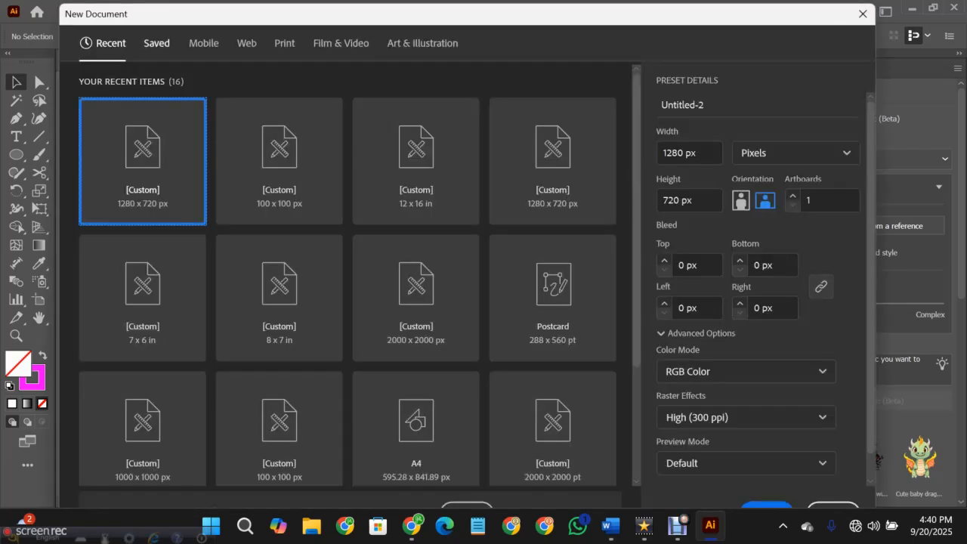
{"action": "left_click", "coordinate": [766, 505]}
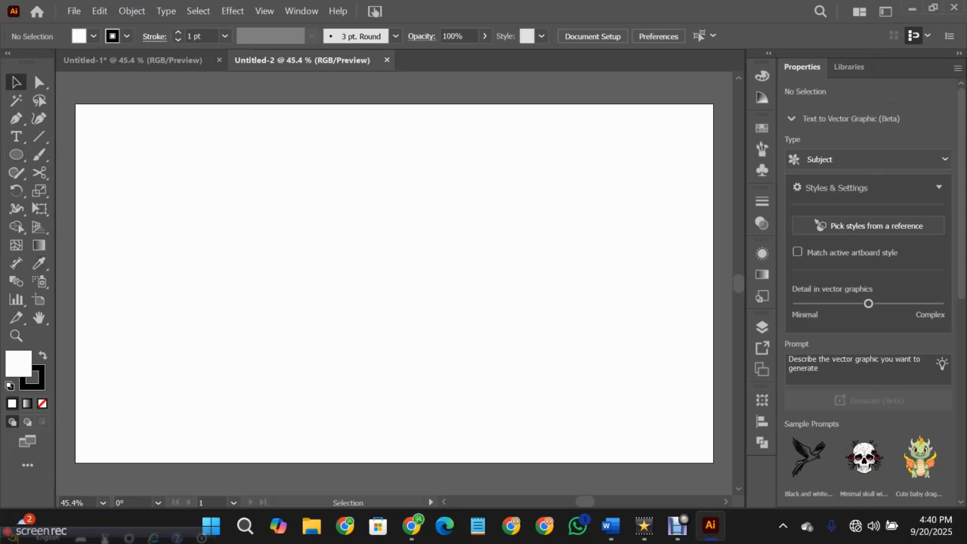
{"action": "left_click", "coordinate": [126, 36]}
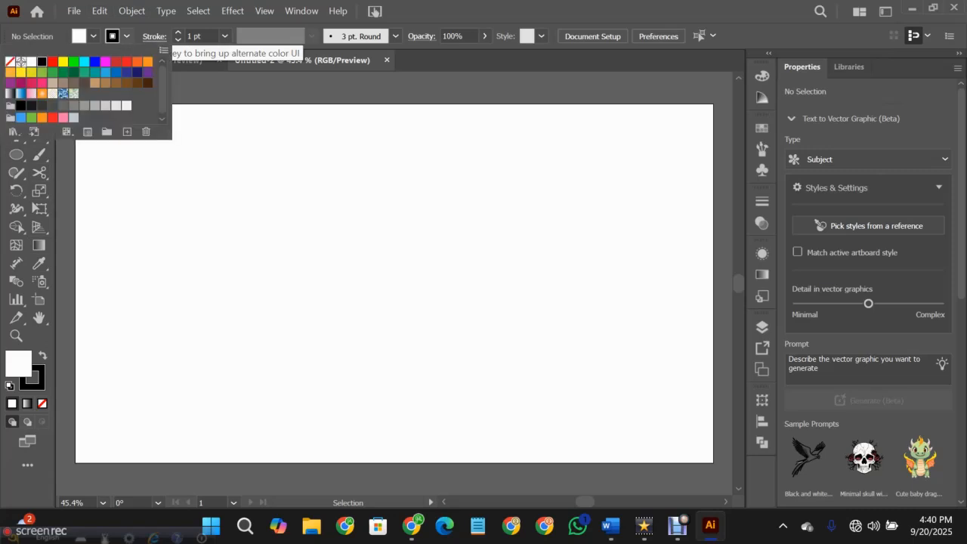
{"action": "left_click", "coordinate": [52, 61]}
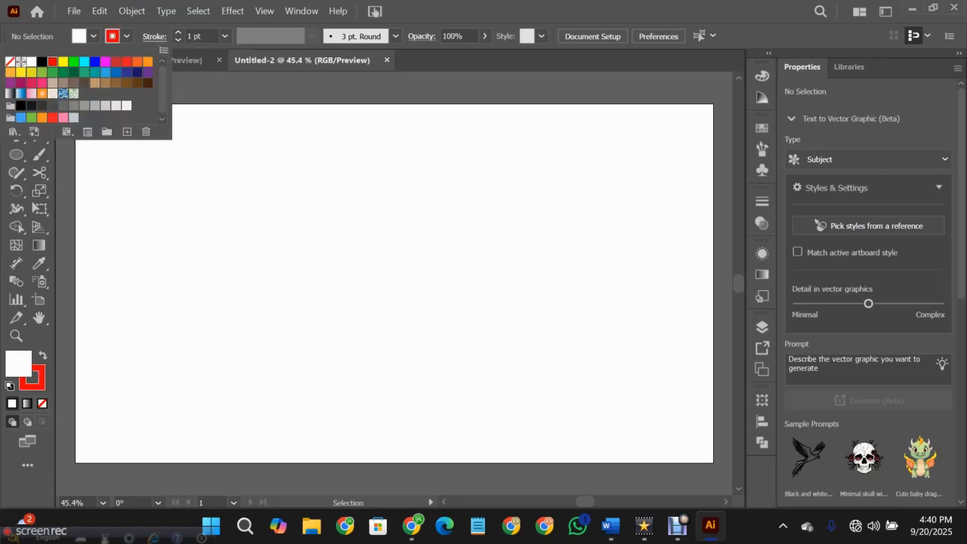
{"action": "left_click", "coordinate": [93, 35]}
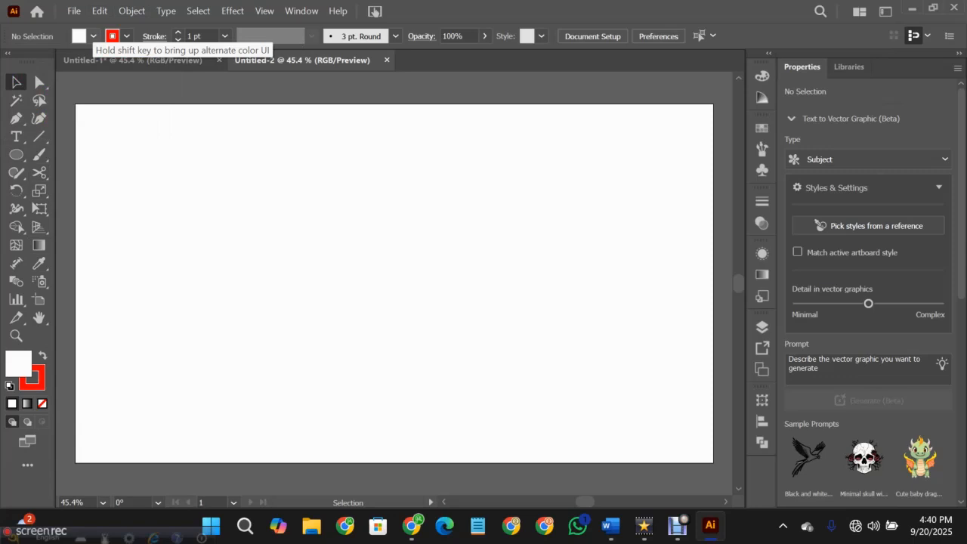
- Set the stroke to none and the fill color to red
{"action": "left_click", "coordinate": [127, 36]}
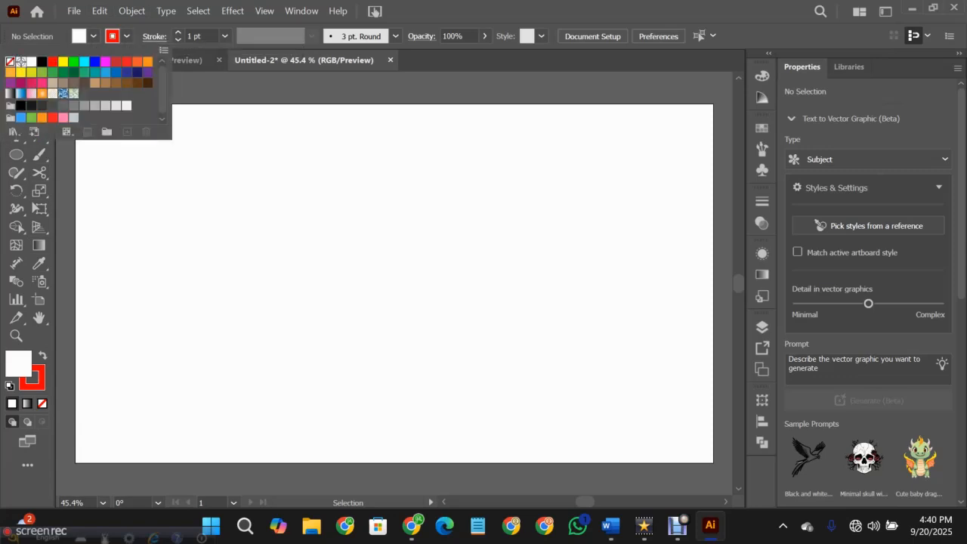
{"action": "left_click", "coordinate": [10, 62]}
{"action": "left_click", "coordinate": [94, 35]}
{"action": "left_click", "coordinate": [94, 35]}
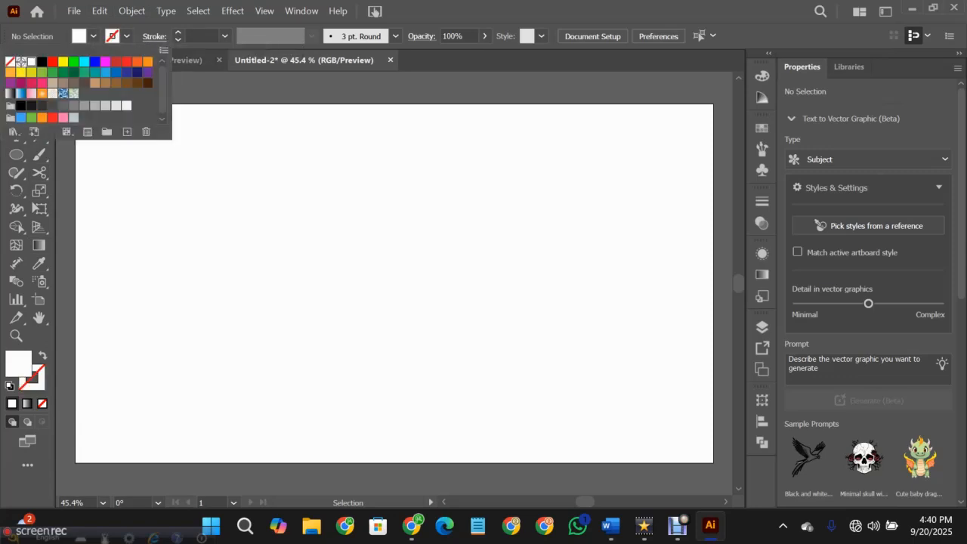
{"action": "left_click", "coordinate": [52, 61]}
{"action": "left_click", "coordinate": [94, 35]}
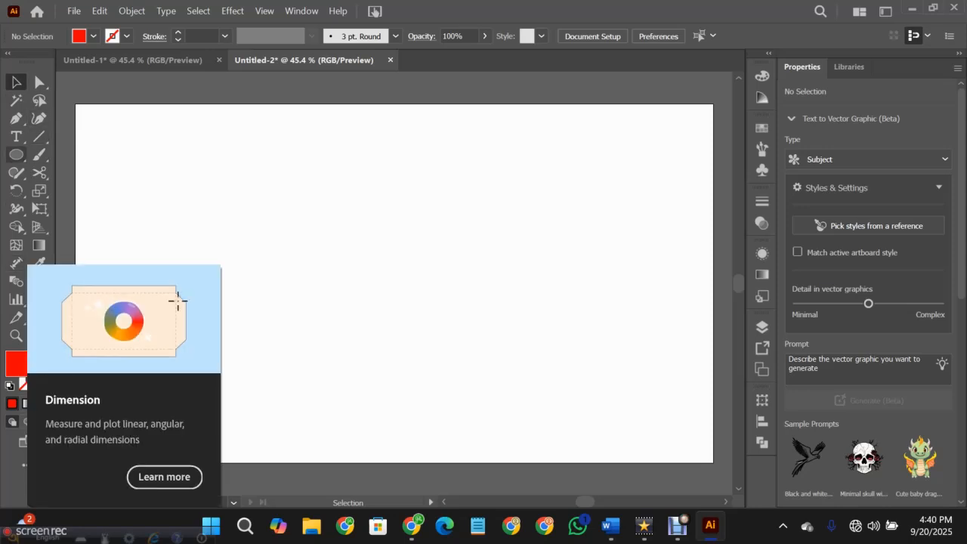
- Draw a red circle about 150 px in diameter and place a copy beside it, slightly overlapping, about 265 px wide together
{"action": "left_click", "coordinate": [16, 154]}
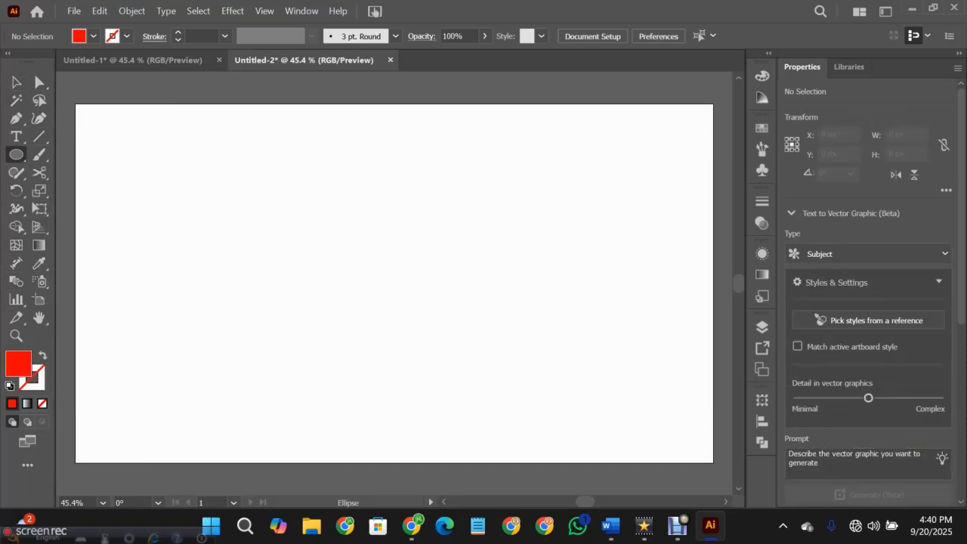
{"action": "left_click_drag", "start_coordinate": [259, 208], "coordinate": [308, 258]}
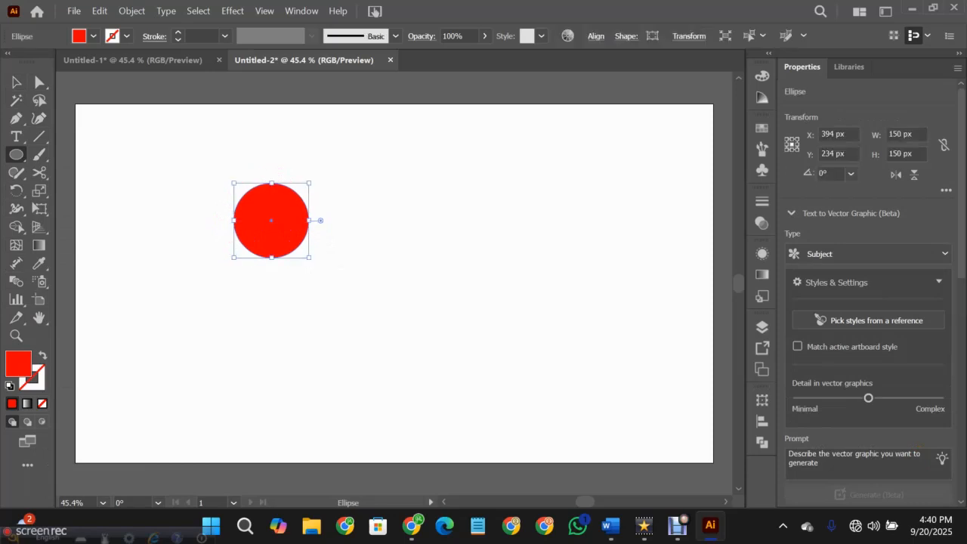
{"action": "key", "text": "v"}
{"action": "left_click_drag", "start_coordinate": [305, 225], "coordinate": [401, 252]}
- Remove the outer parts of both circles with the Shape Builder tool, keeping only the overlapping leaf shape
{"action": "left_click_drag", "start_coordinate": [264, 196], "coordinate": [406, 315]}
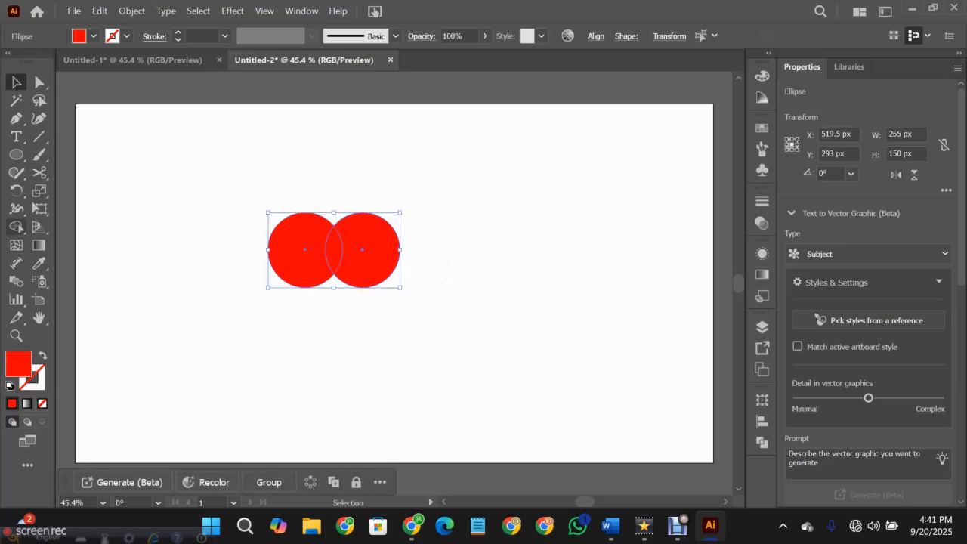
{"action": "left_click", "coordinate": [16, 227]}
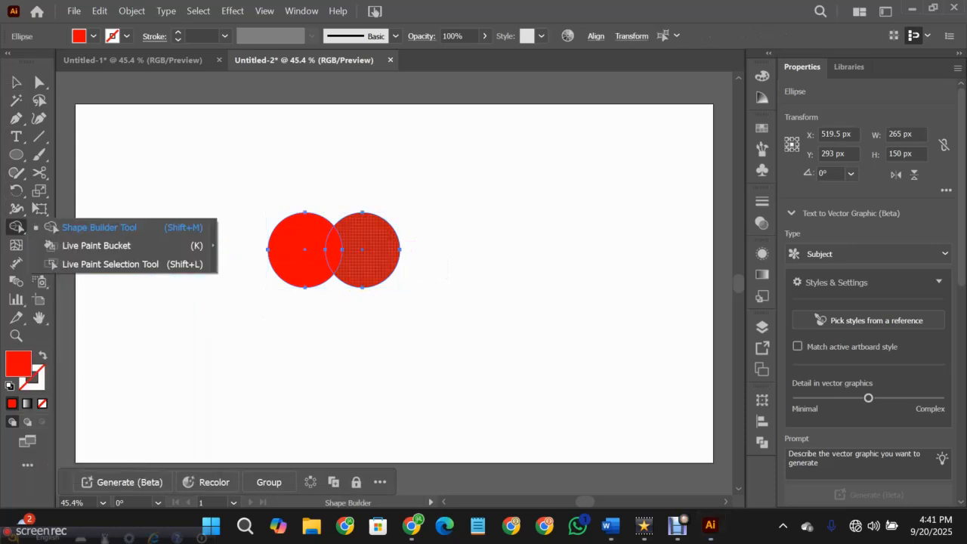
{"action": "mouse_move", "coordinate": [364, 270]}
{"action": "left_mouse_down"}
{"action": "mouse_move", "coordinate": [361, 282]}
{"action": "mouse_move", "coordinate": [305, 287]}
{"action": "left_mouse_up"}
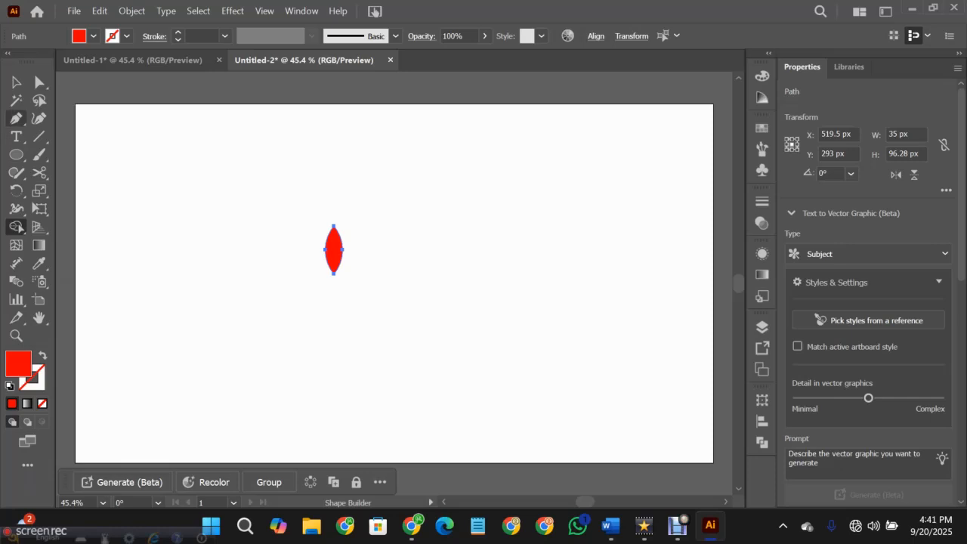
- Place a copy of the leaf shape to its right and scale the original leaf down to about 31 x 72 px
{"action": "left_click", "coordinate": [16, 82]}
{"action": "left_click_drag", "start_coordinate": [333, 249], "coordinate": [481, 259]}
{"action": "mouse_move", "coordinate": [336, 240]}
{"action": "left_mouse_down"}
{"action": "mouse_move", "coordinate": [370, 240]}
{"action": "mouse_move", "coordinate": [349, 243]}
{"action": "left_mouse_up"}
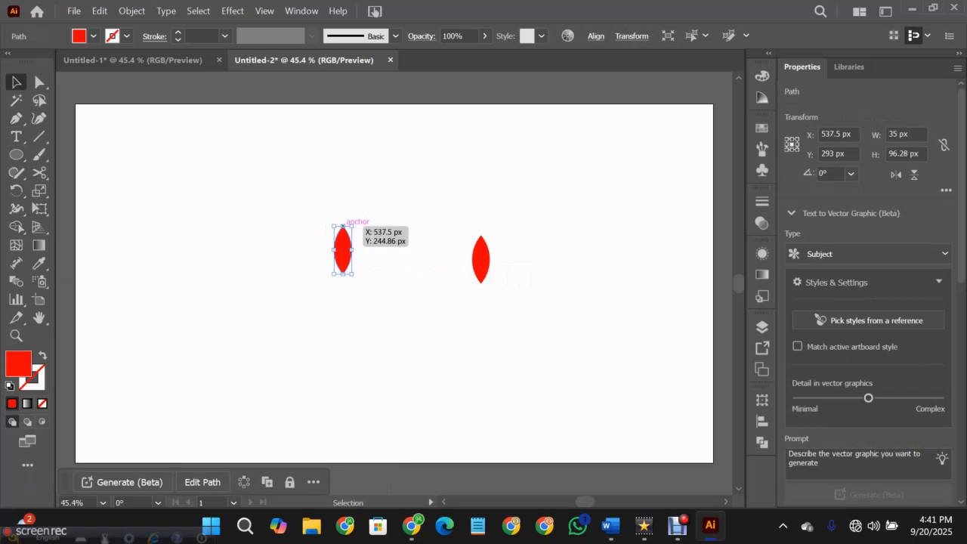
{"action": "left_click_drag", "start_coordinate": [342, 226], "coordinate": [344, 246]}
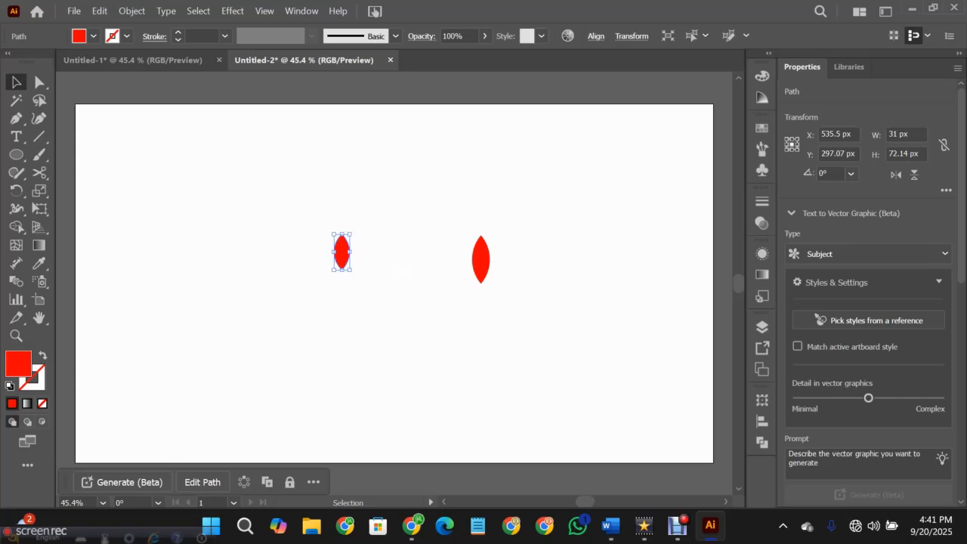
- Duplicate the small leaf in place and fill the copy with white
{"action": "key", "text": "a"}
{"action": "key", "text": "v"}
{"action": "key", "text": "a"}
{"action": "key", "text": "v"}
{"action": "left_click", "coordinate": [94, 36]}
{"action": "left_click", "coordinate": [27, 61]}
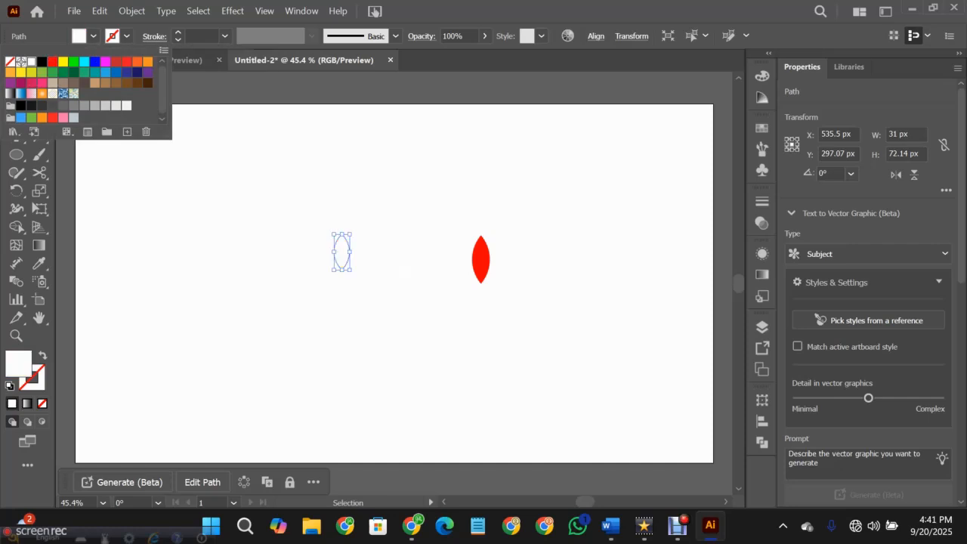
{"action": "key", "text": "Escape"}
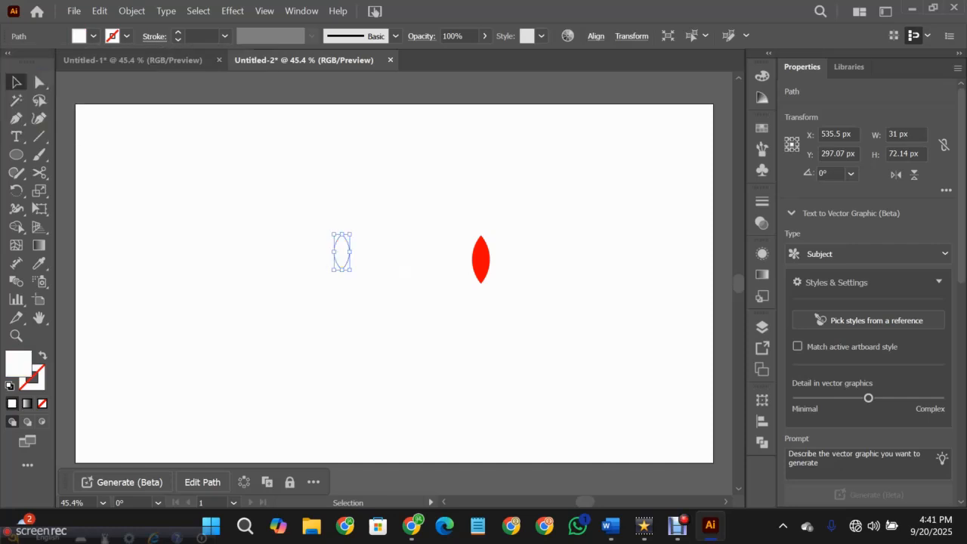
- Shrink the white leaf to about 16 x 36 px at the red leaf's base and group the two shapes
{"action": "left_click_drag", "start_coordinate": [351, 233], "coordinate": [346, 253]}
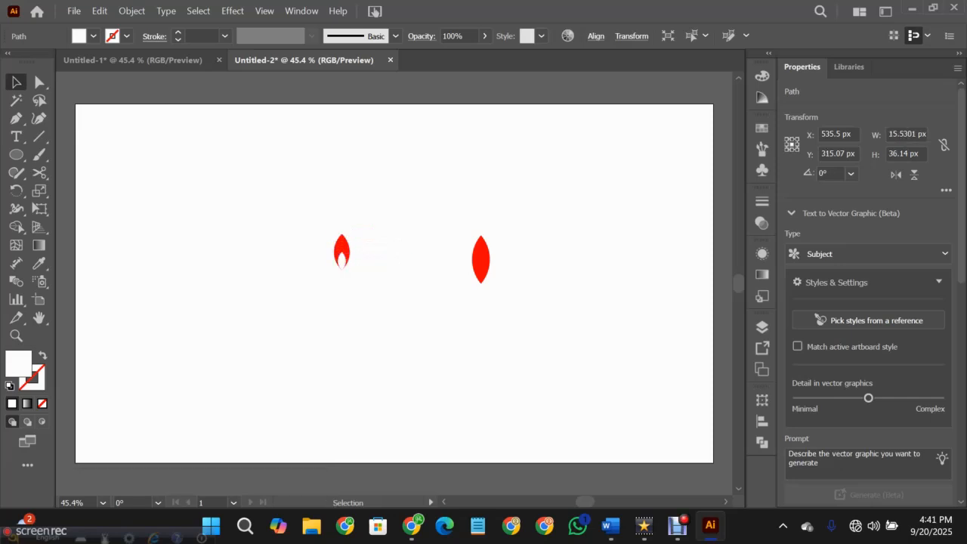
{"action": "left_click_drag", "start_coordinate": [361, 285], "coordinate": [332, 242]}
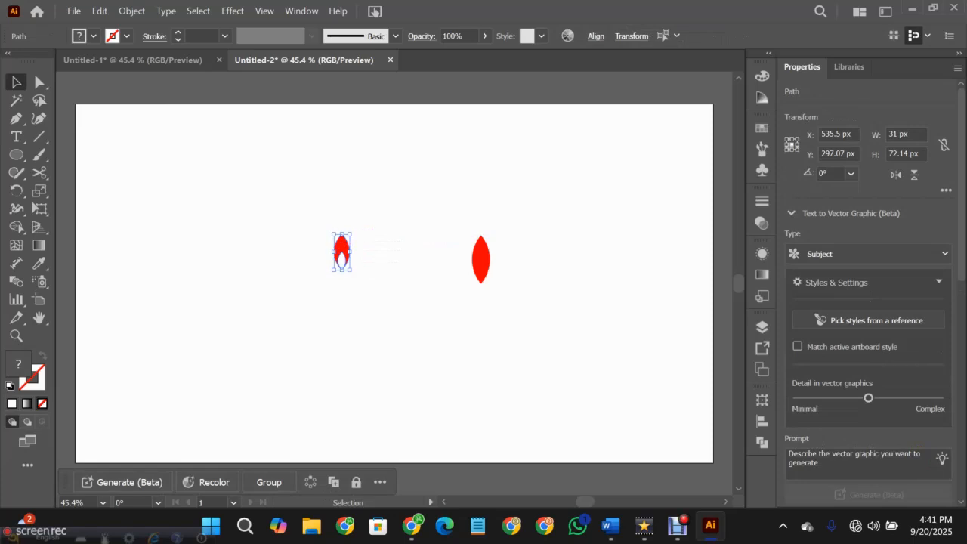
{"action": "key", "text": "a"}
{"action": "key", "text": "ctrl+g"}
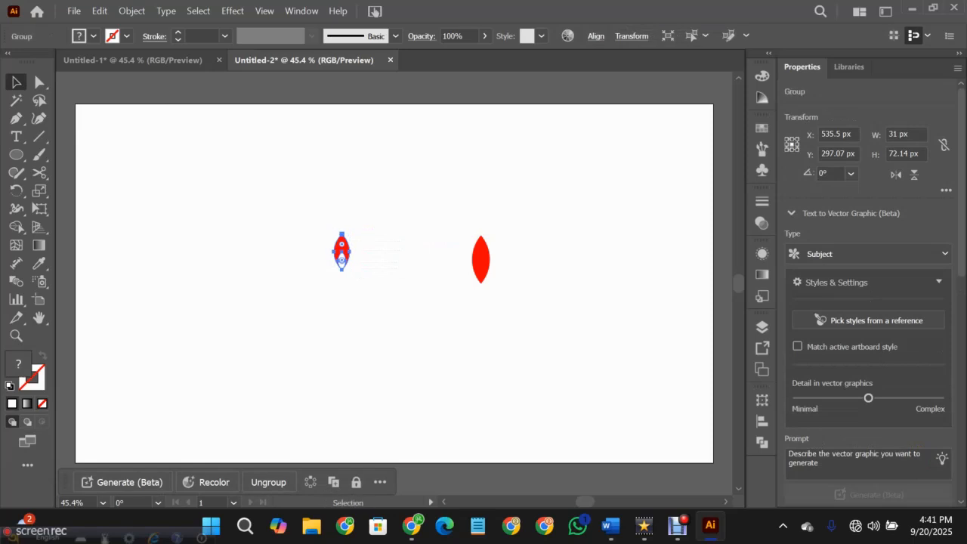
- Rotate the grouped two-color leaf by 45°
{"action": "left_click", "coordinate": [365, 258]}
{"action": "left_click", "coordinate": [345, 249]}
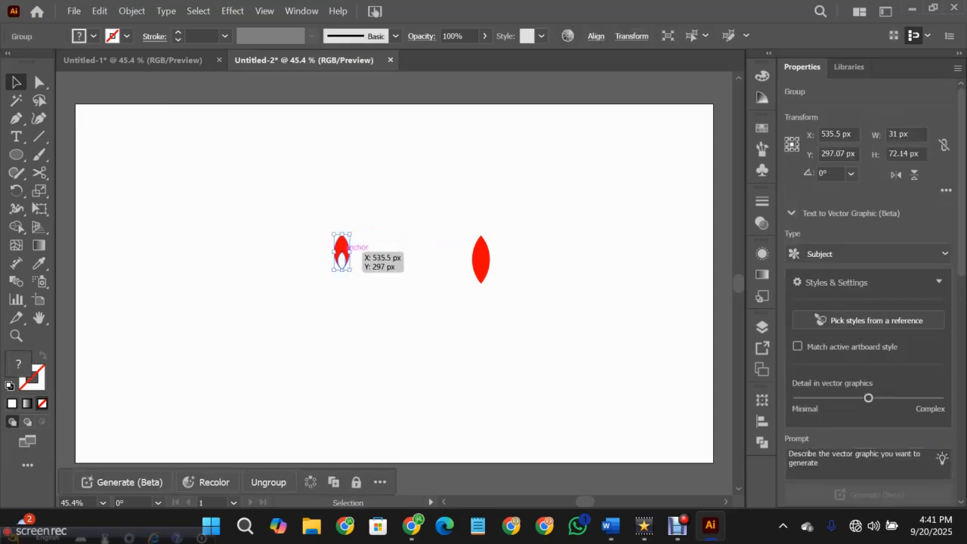
{"action": "right_click", "coordinate": [345, 251]}
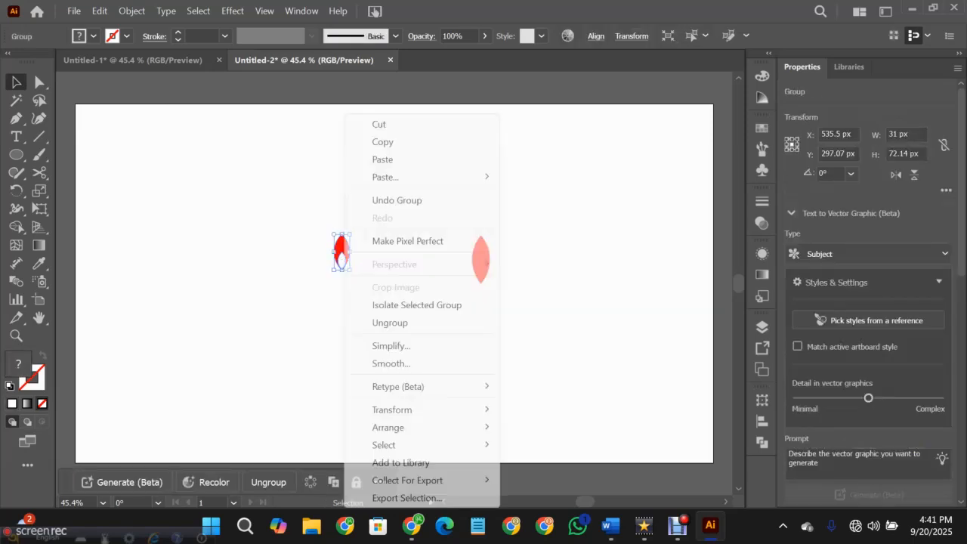
{"action": "mouse_move", "coordinate": [392, 410]}
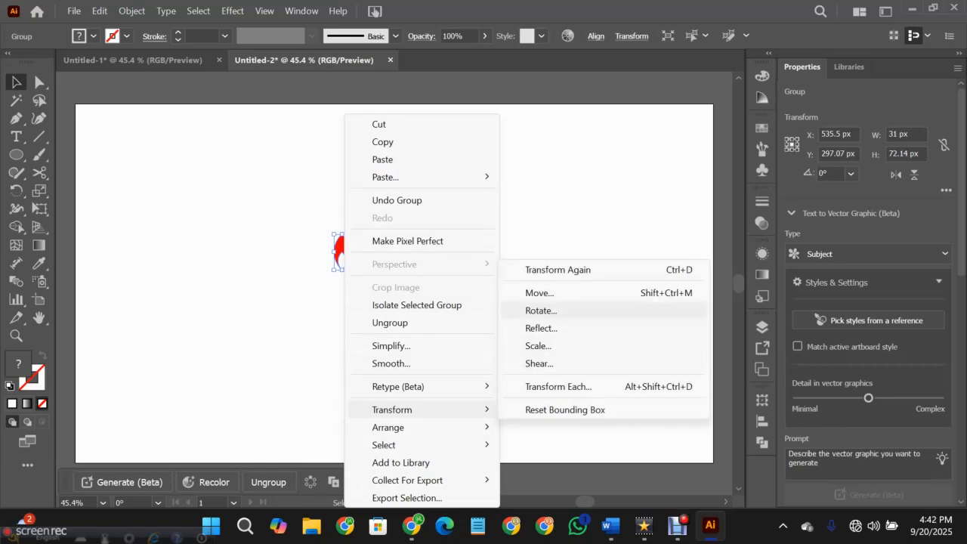
{"action": "left_click", "coordinate": [540, 310]}
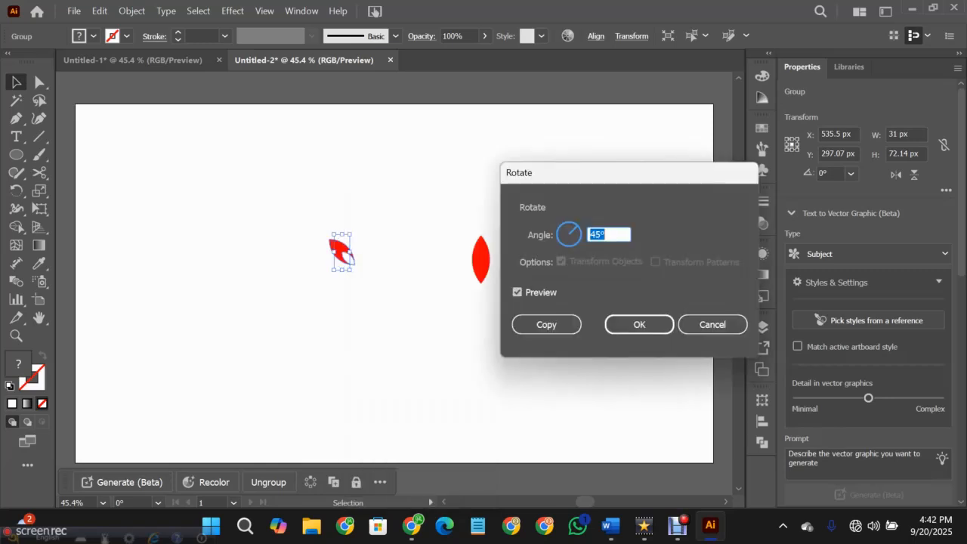
{"action": "left_click", "coordinate": [639, 324]}
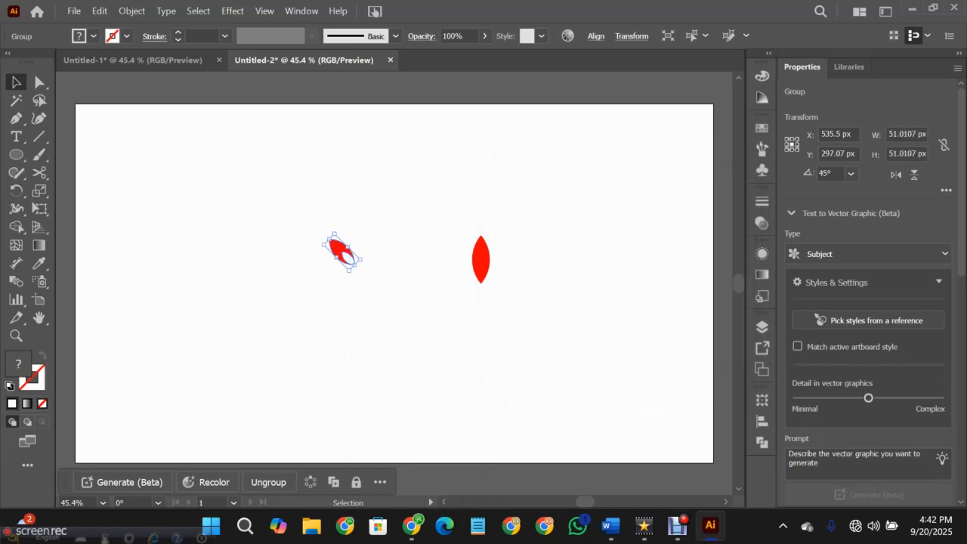
- Create a reflected copy of the rotated leaf group across the vertical axis
{"action": "right_click", "coordinate": [339, 249]}
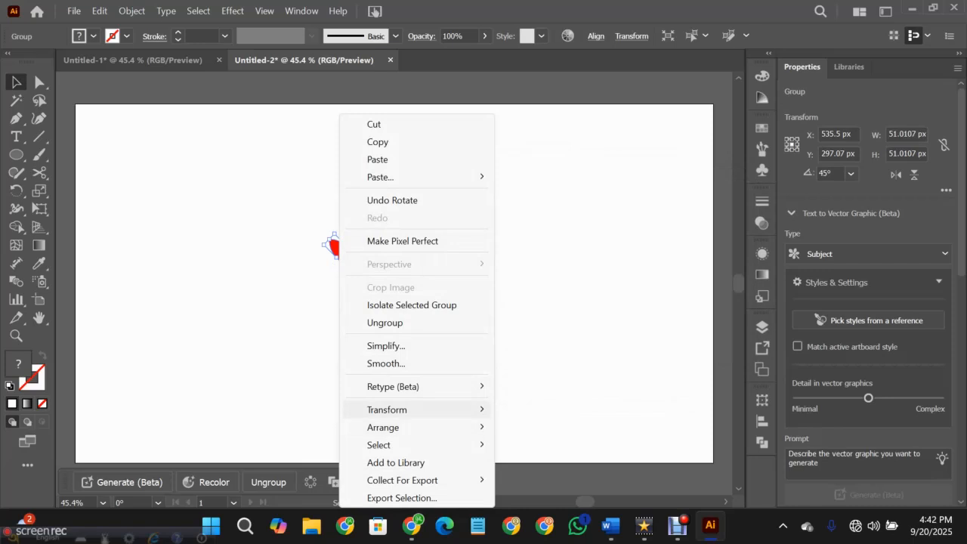
{"action": "mouse_move", "coordinate": [408, 409]}
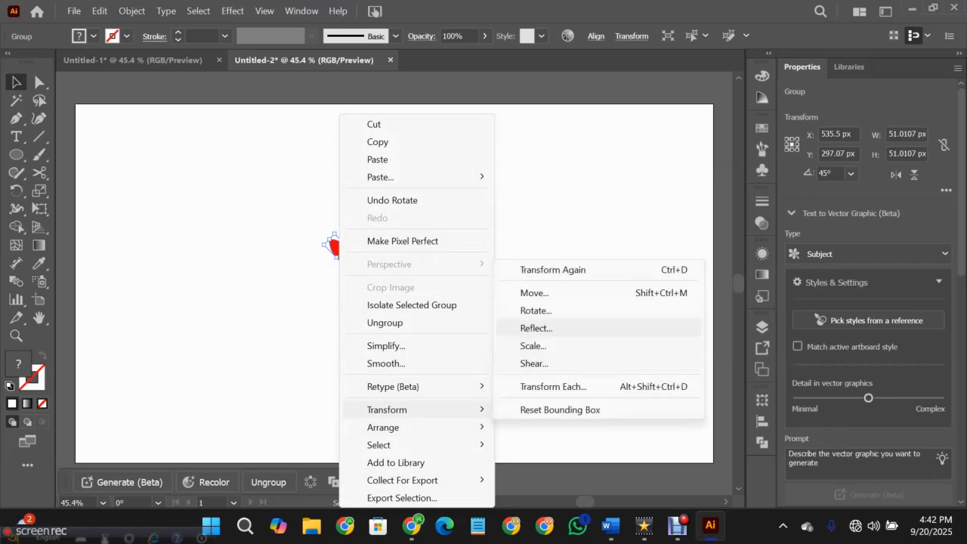
{"action": "left_click", "coordinate": [536, 328]}
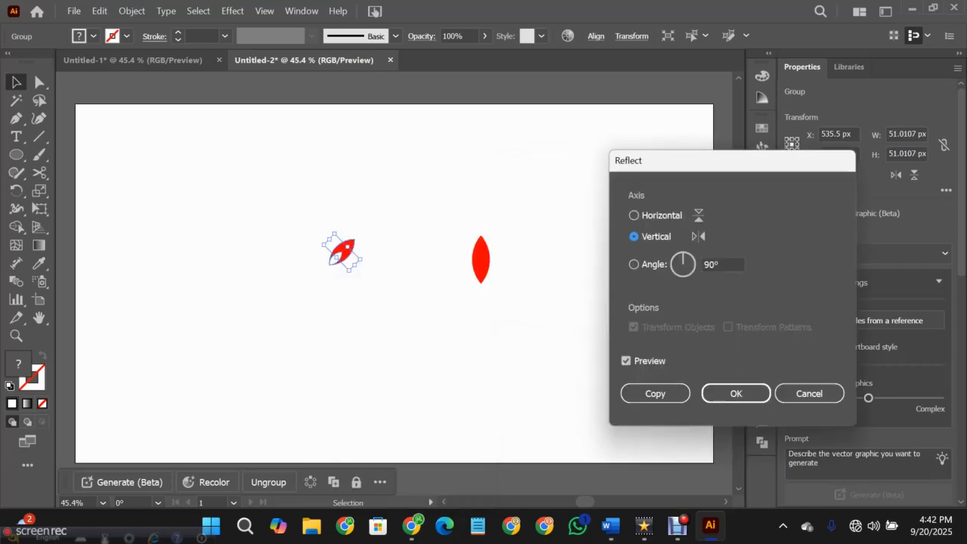
{"action": "left_click", "coordinate": [655, 393]}
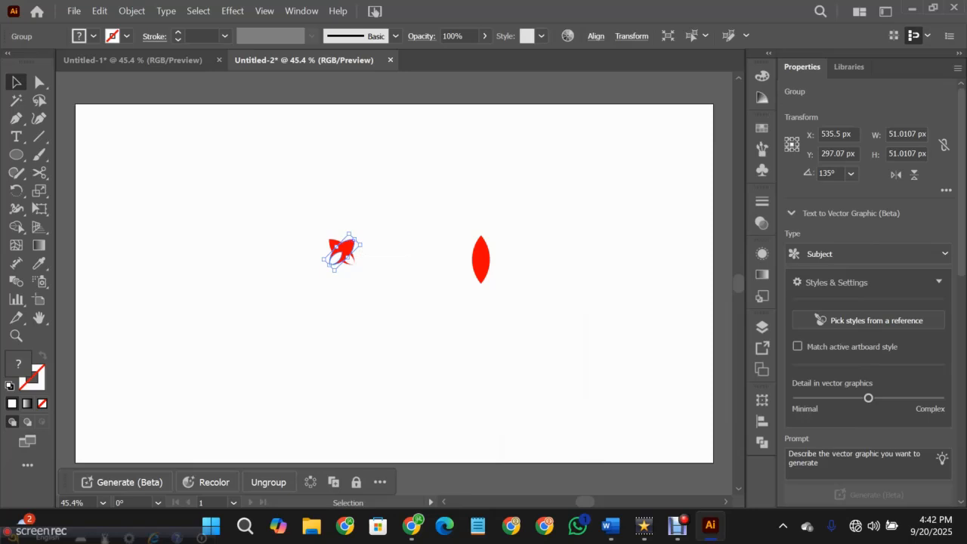
- Move the reflected leaf about 51 px to the right so the two leaves meet at their bases
{"action": "left_click", "coordinate": [351, 246], "text": "shift"}
{"action": "left_click_drag", "start_coordinate": [351, 246], "coordinate": [377, 246]}
{"action": "left_click_drag", "start_coordinate": [308, 223], "coordinate": [396, 281]}
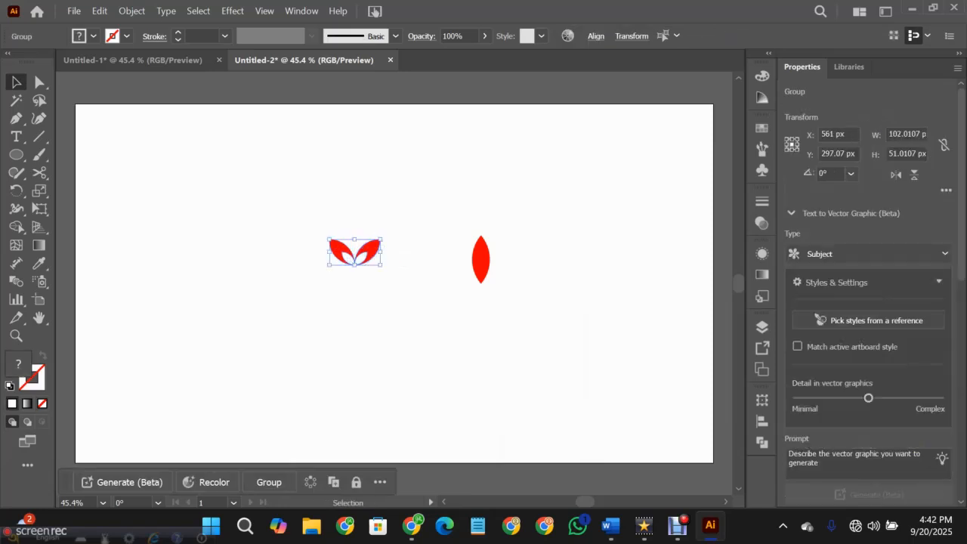
{"action": "left_click", "coordinate": [396, 281]}
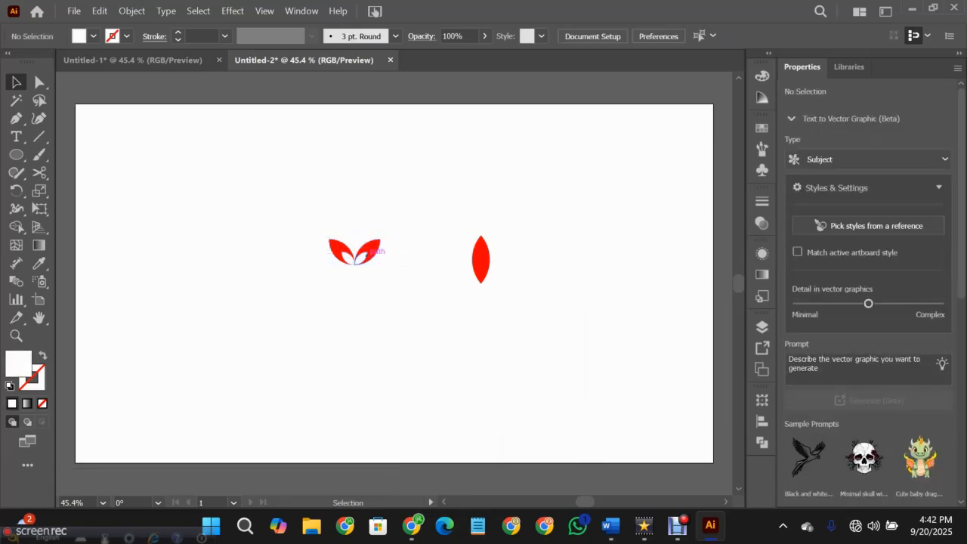
- Place an upright copy of the two-color leaf centered above the mirrored leaf pair
{"action": "left_click", "coordinate": [360, 257]}
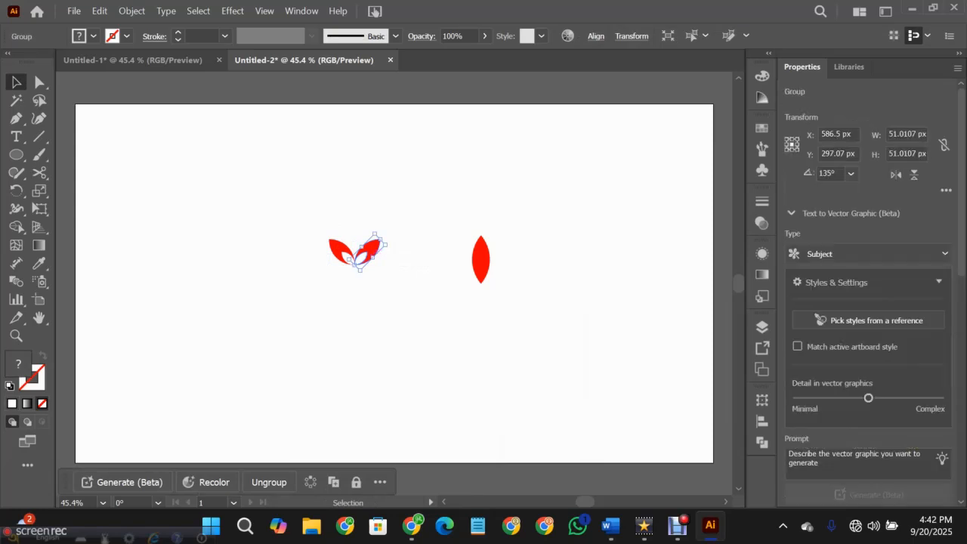
{"action": "left_click", "coordinate": [372, 258]}
{"action": "left_click_drag", "start_coordinate": [366, 253], "coordinate": [354, 227]}
{"action": "left_click", "coordinate": [411, 246]}
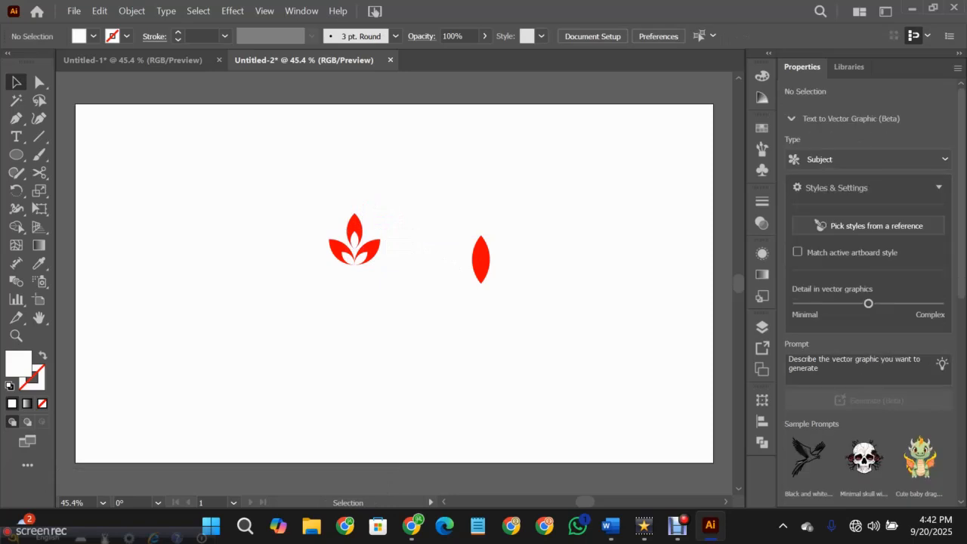
- Group the mirrored leaf pair and place a copy of it 44 px directly below
{"action": "left_click_drag", "start_coordinate": [375, 264], "coordinate": [375, 264]}
{"action": "key", "text": "a"}
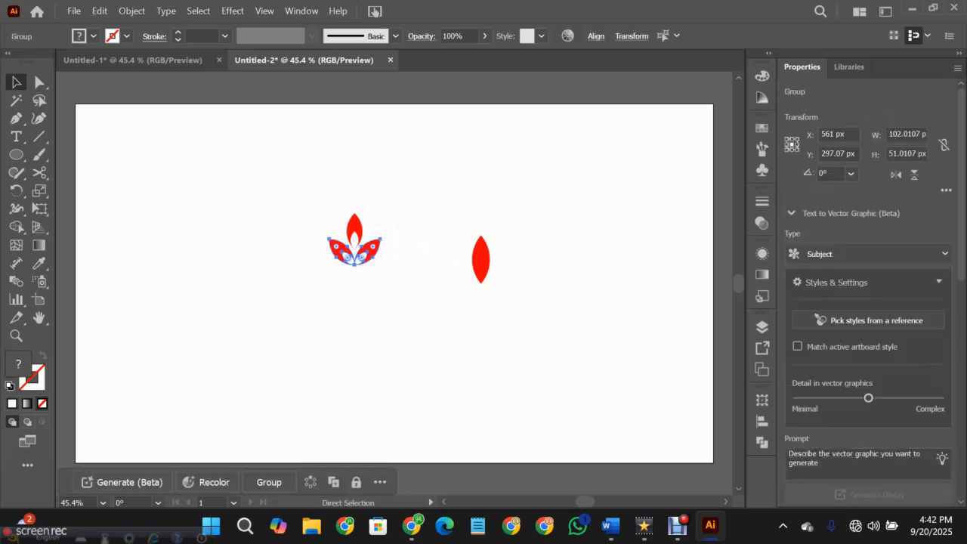
{"action": "key", "text": "v"}
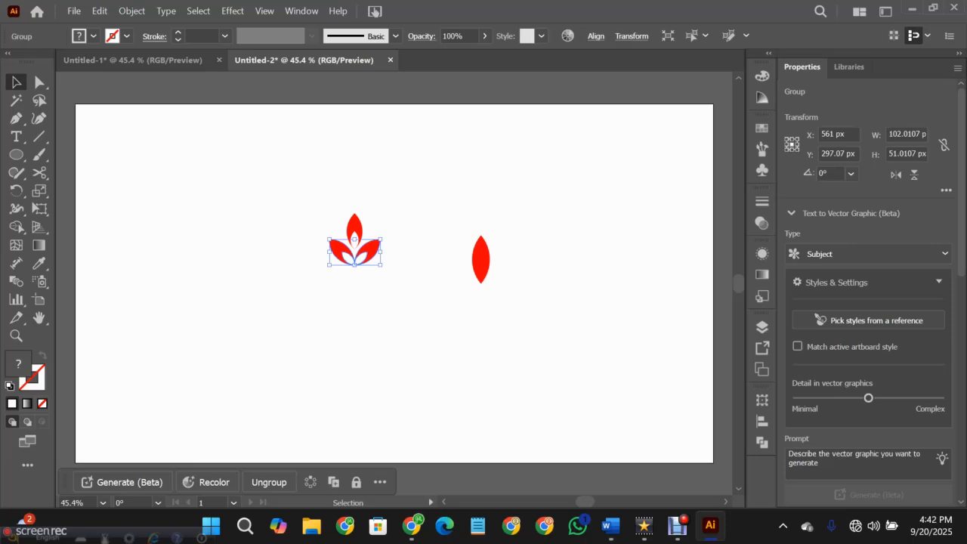
{"action": "left_click_drag", "start_coordinate": [355, 255], "coordinate": [355, 271]}
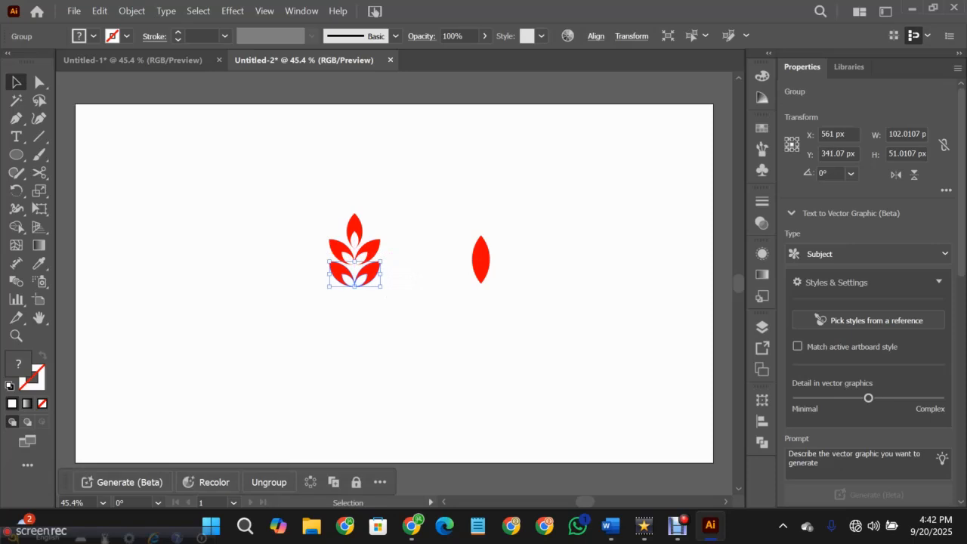
- Repeat the leaf-pair copy downward at the same spacing until nine pairs are stacked under the top leaf
{"action": "key", "text": "ctrl+d"}
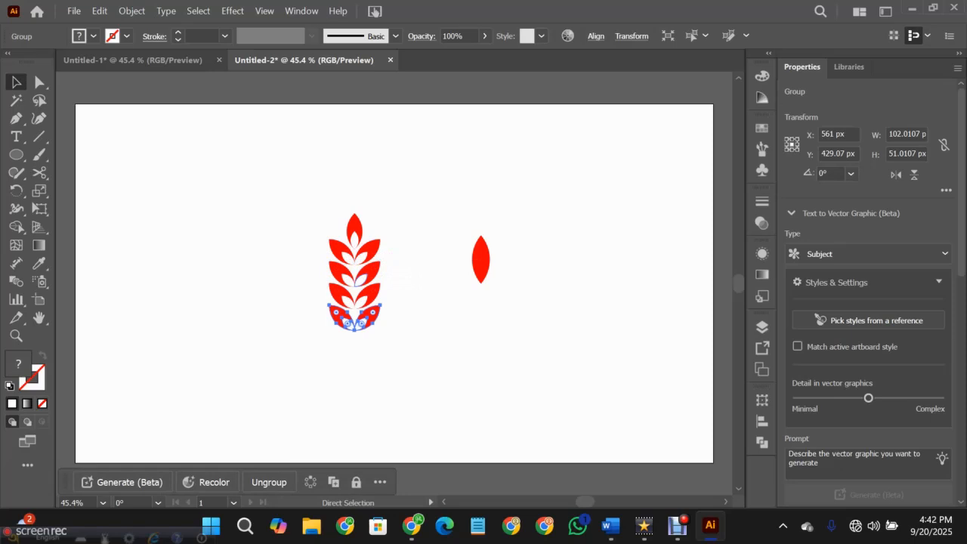
{"action": "key", "text": "ctrl+d"}
{"action": "key", "text": "ctrl+d"}
{"action": "key", "text": "ctrl+d"}
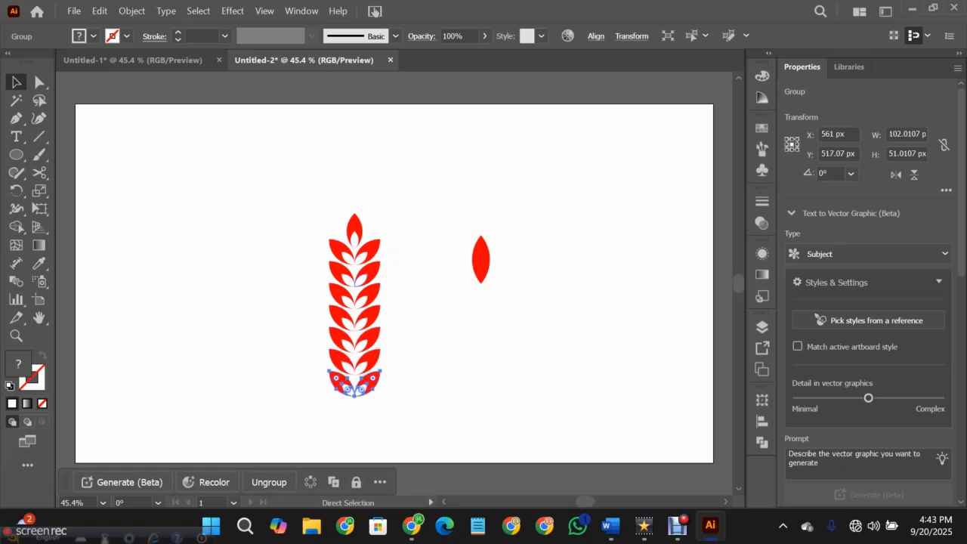
{"action": "key", "text": "ctrl+d"}
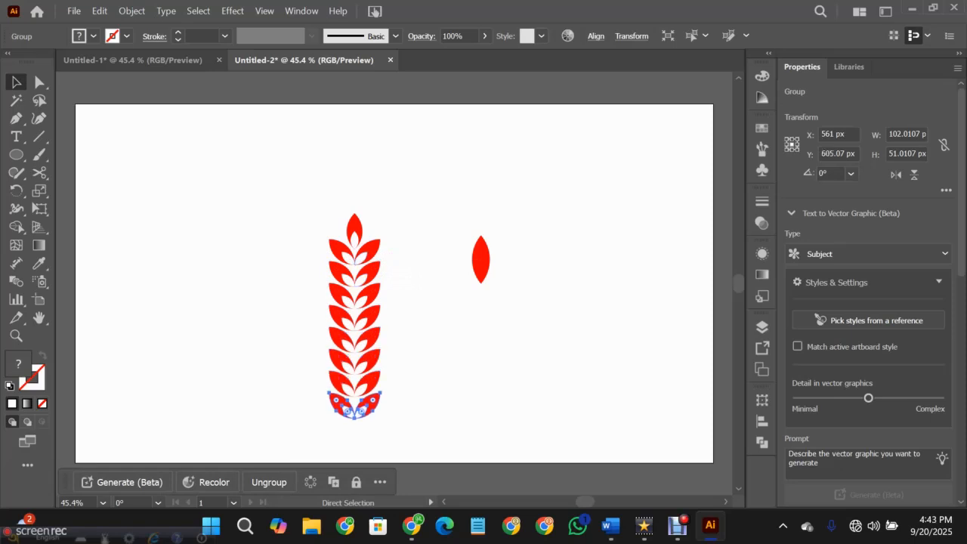
{"action": "key", "text": "ctrl+d"}
- Group the whole leaf column and move it up on the artboard to about X 569 px, Y 341 px
{"action": "left_click_drag", "start_coordinate": [306, 211], "coordinate": [400, 450]}
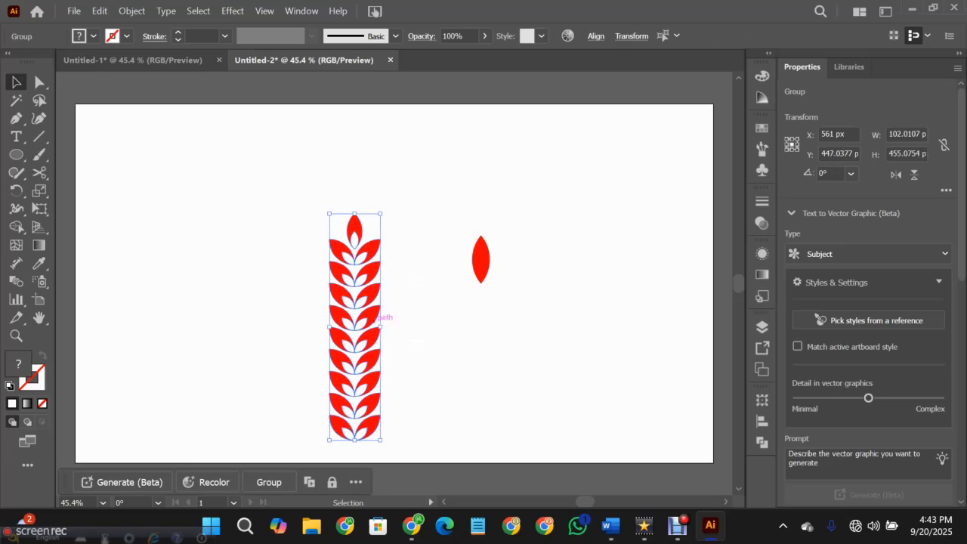
{"action": "key", "text": "a"}
{"action": "key", "text": "v"}
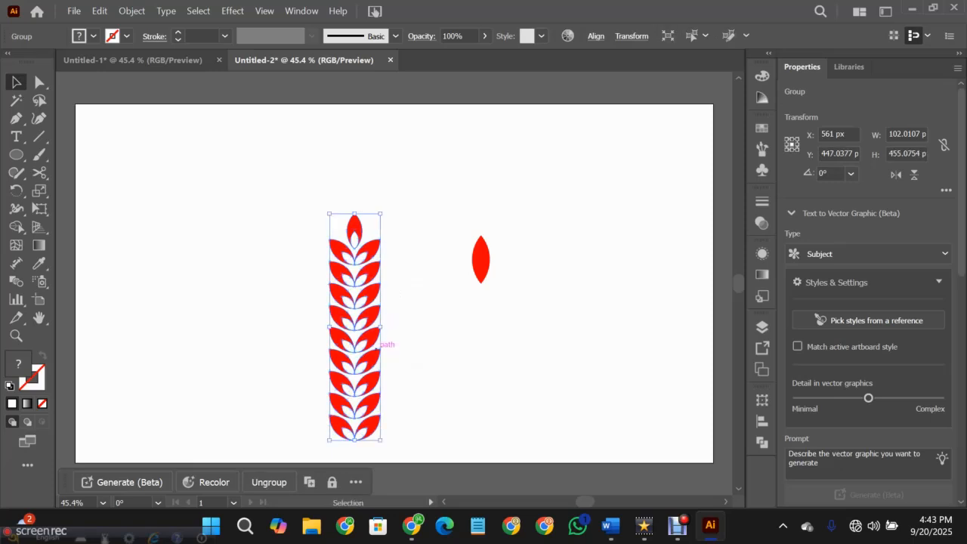
{"action": "left_click_drag", "start_coordinate": [355, 321], "coordinate": [358, 269]}
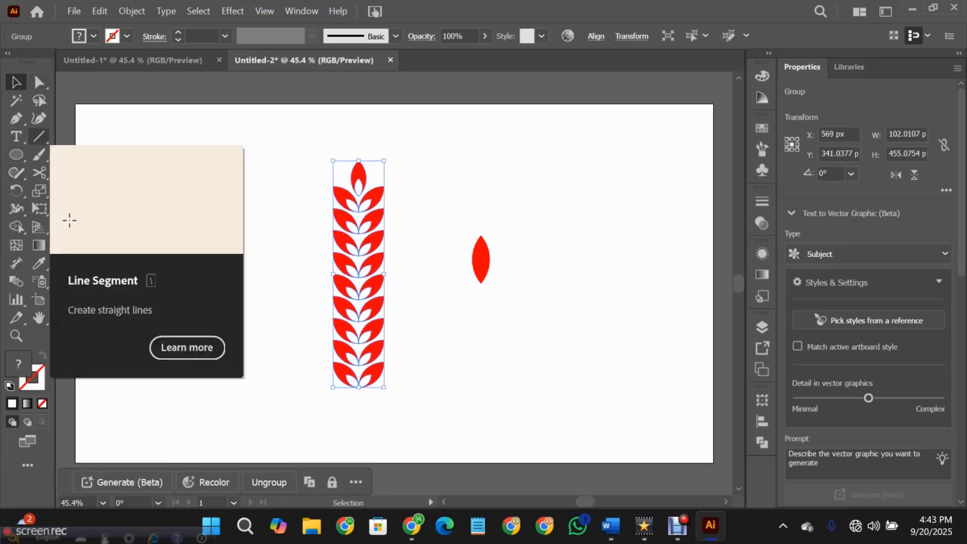
- Draw a vertical stem line about 473 px long from the top leaf to below the column, with no fill and a red stroke
{"action": "left_click", "coordinate": [174, 227]}
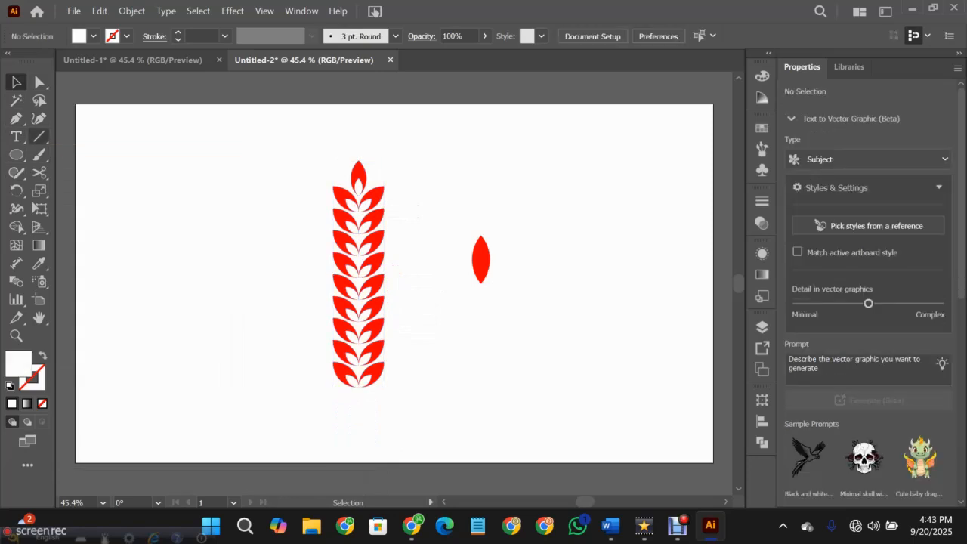
{"action": "left_click", "coordinate": [39, 137]}
{"action": "left_click", "coordinate": [39, 137]}
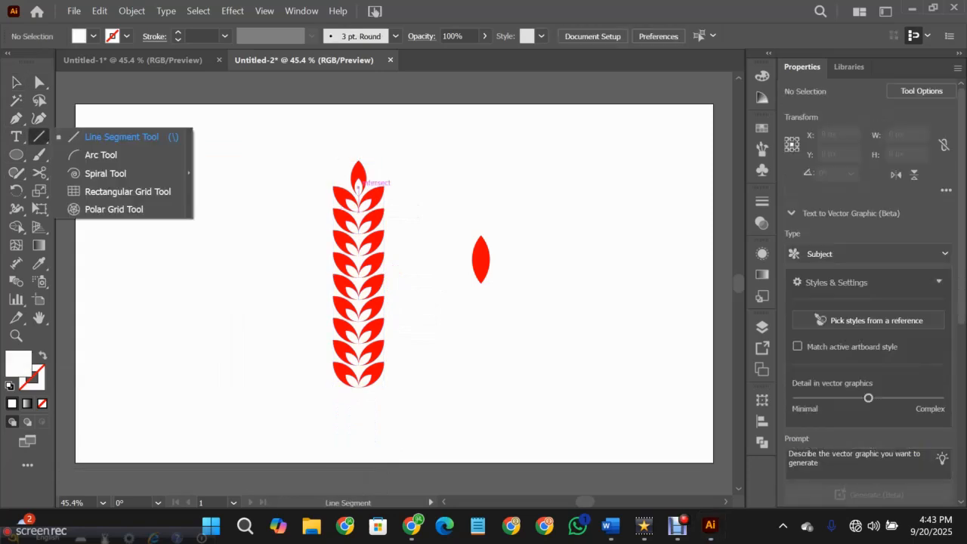
{"action": "left_click", "coordinate": [127, 37]}
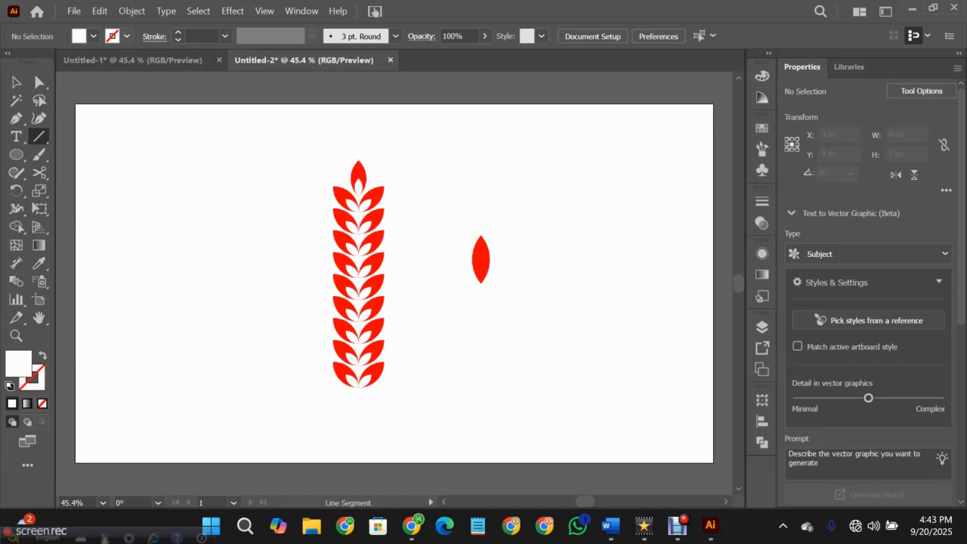
{"action": "left_click", "coordinate": [127, 36]}
{"action": "left_click", "coordinate": [94, 36]}
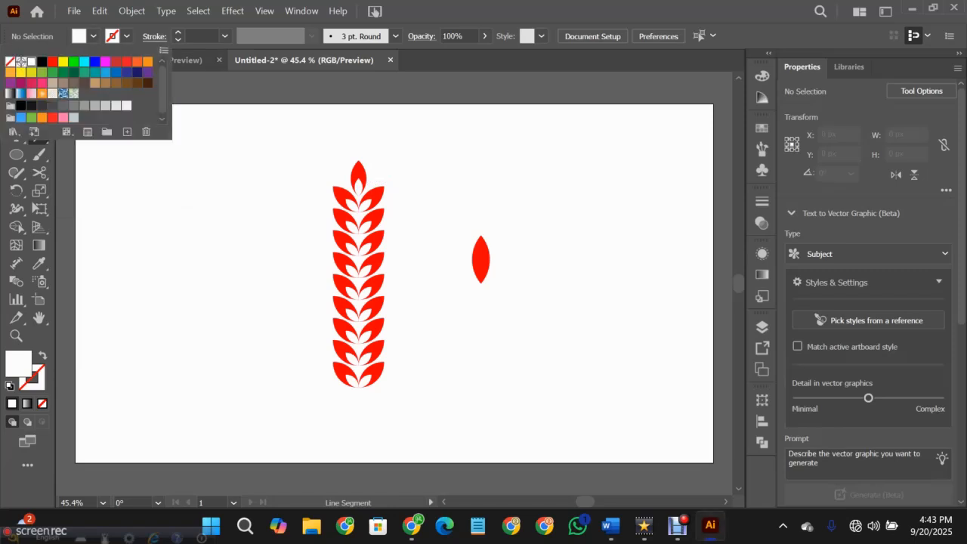
{"action": "left_click", "coordinate": [9, 61]}
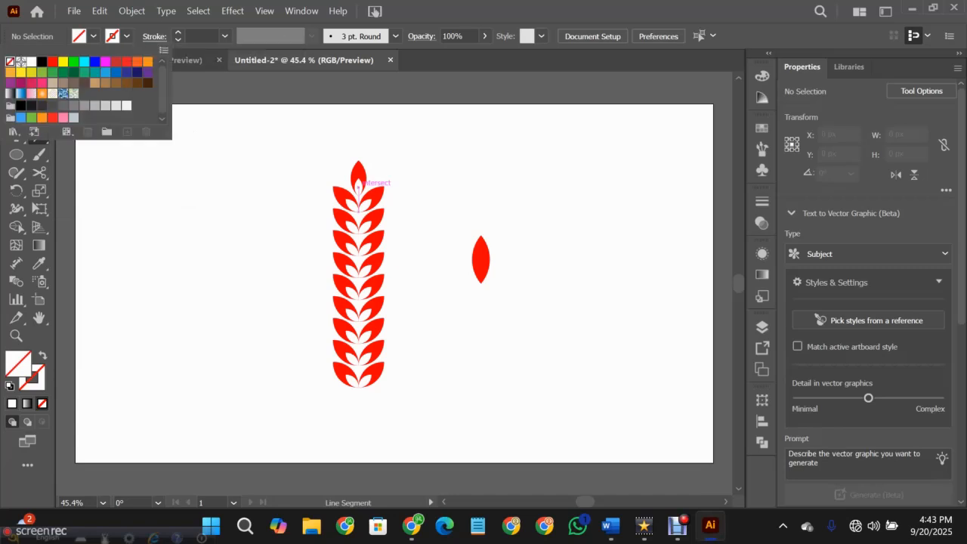
{"action": "left_click", "coordinate": [52, 61]}
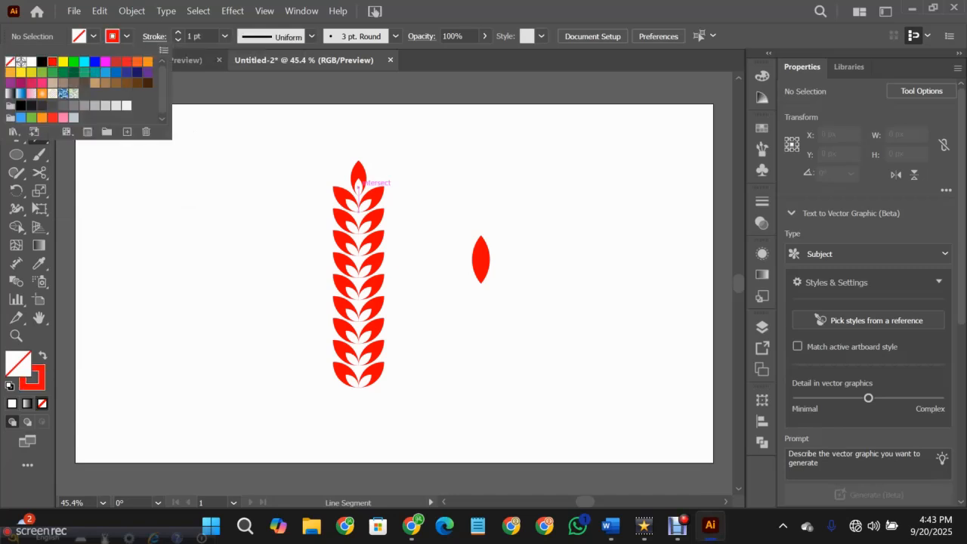
{"action": "left_click", "coordinate": [358, 186]}
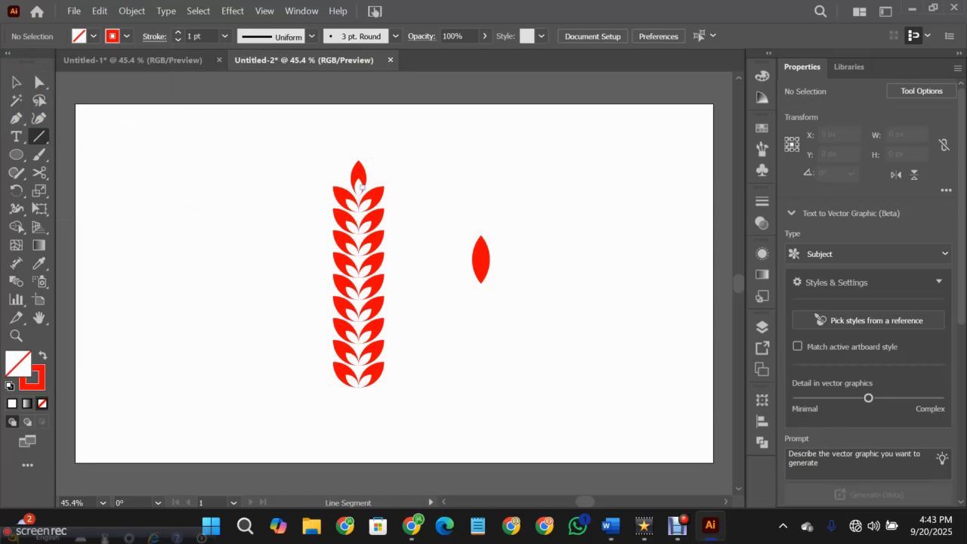
{"action": "left_click_drag", "start_coordinate": [357, 187], "coordinate": [351, 425]}
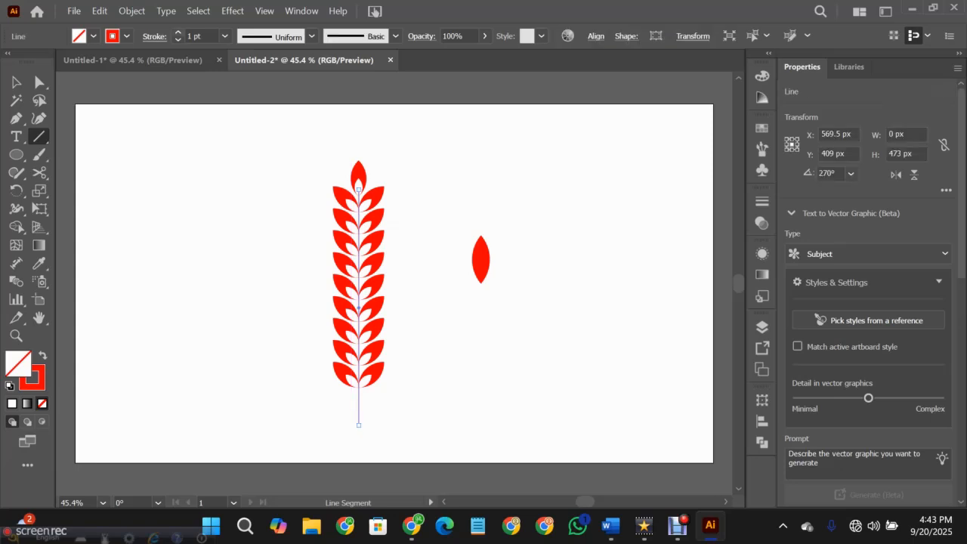
- Set the stem line's stroke weight to 2 pt and apply the tapered Width Profile 4
{"action": "left_click", "coordinate": [178, 32]}
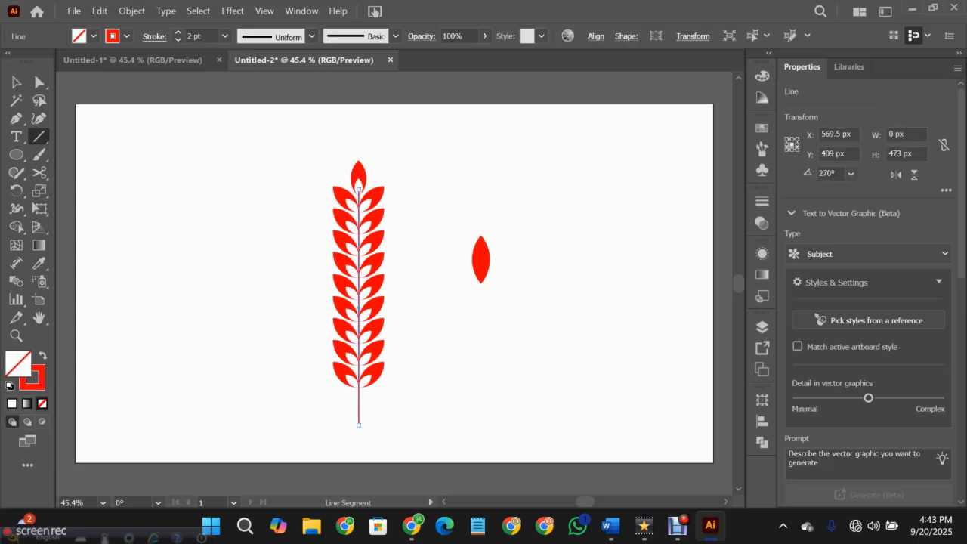
{"action": "left_click", "coordinate": [154, 36]}
{"action": "left_click", "coordinate": [75, 75]}
{"action": "left_click", "coordinate": [312, 37]}
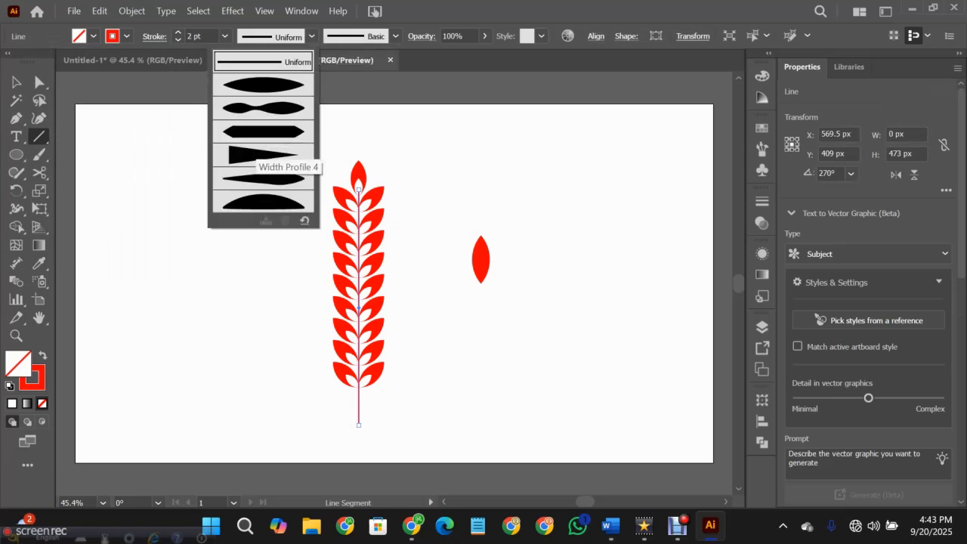
{"action": "left_click", "coordinate": [263, 155]}
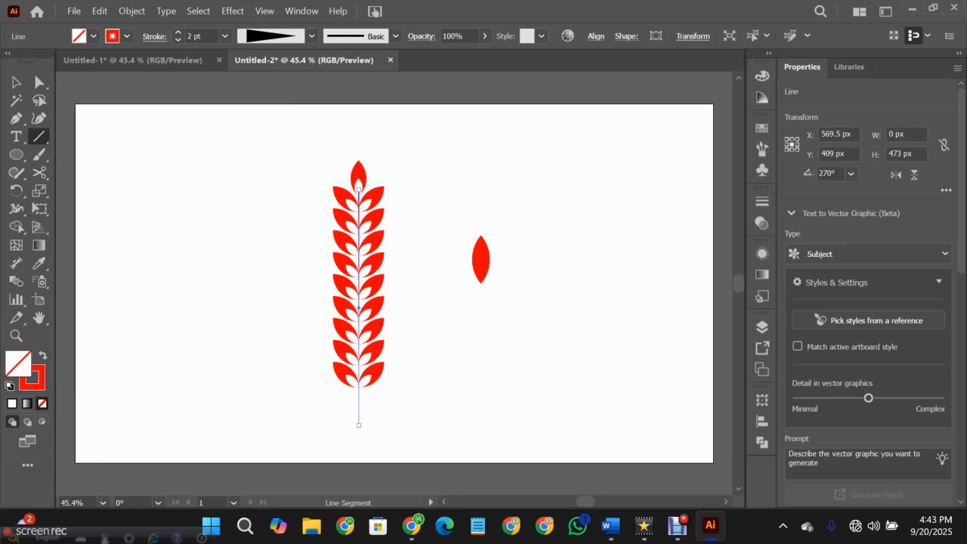
{"action": "left_click", "coordinate": [544, 257]}
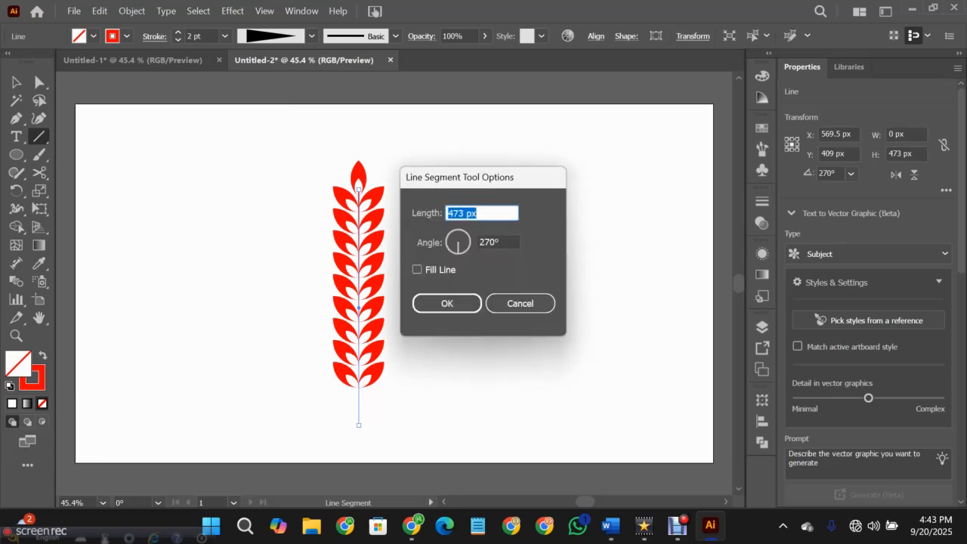
{"action": "left_click", "coordinate": [519, 302]}
- Rotate the stem line by 180° so its thick end points down, and deselect it
{"action": "key", "text": "v"}
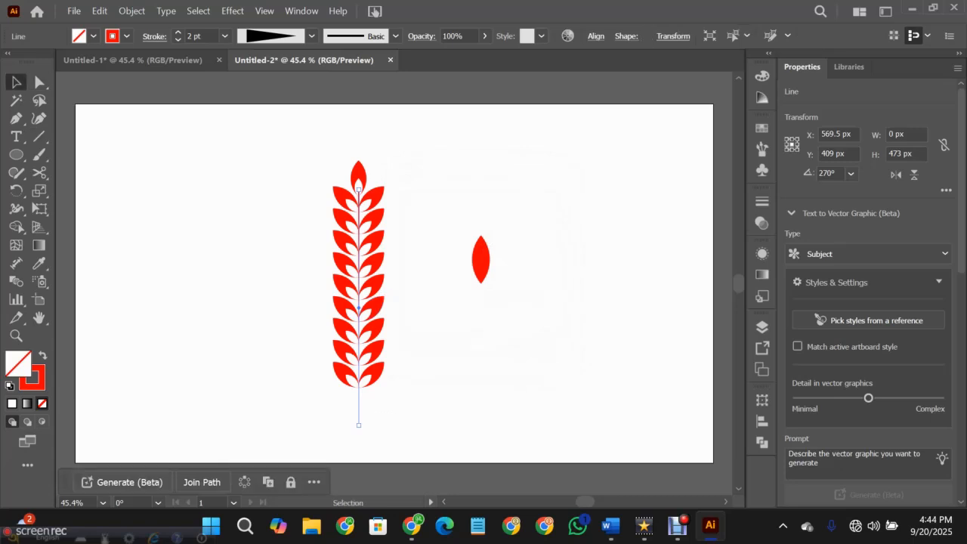
{"action": "left_click_drag", "start_coordinate": [362, 432], "coordinate": [378, 185]}
{"action": "key", "text": "ctrl+shift+a"}
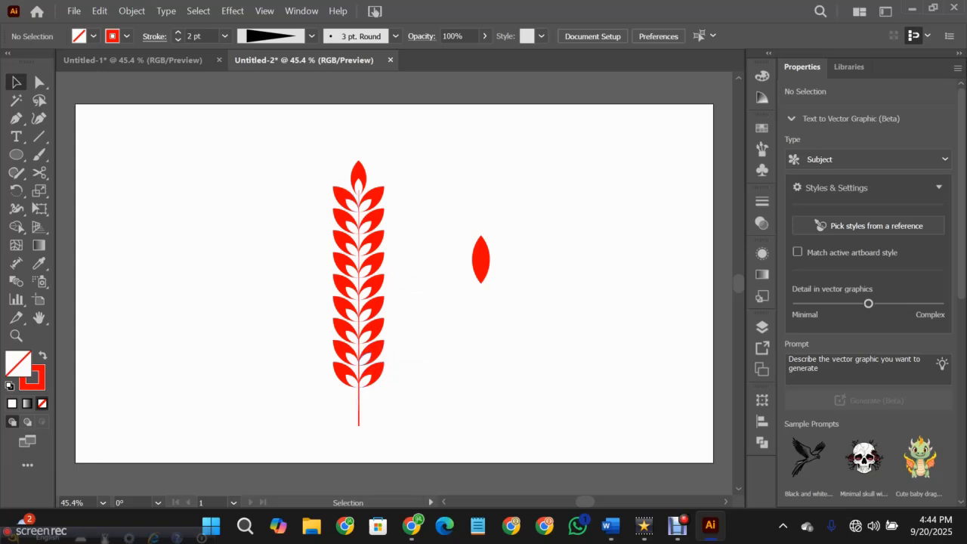
- Arrange the leaf column group in front of the stem line
{"action": "left_click", "coordinate": [377, 318]}
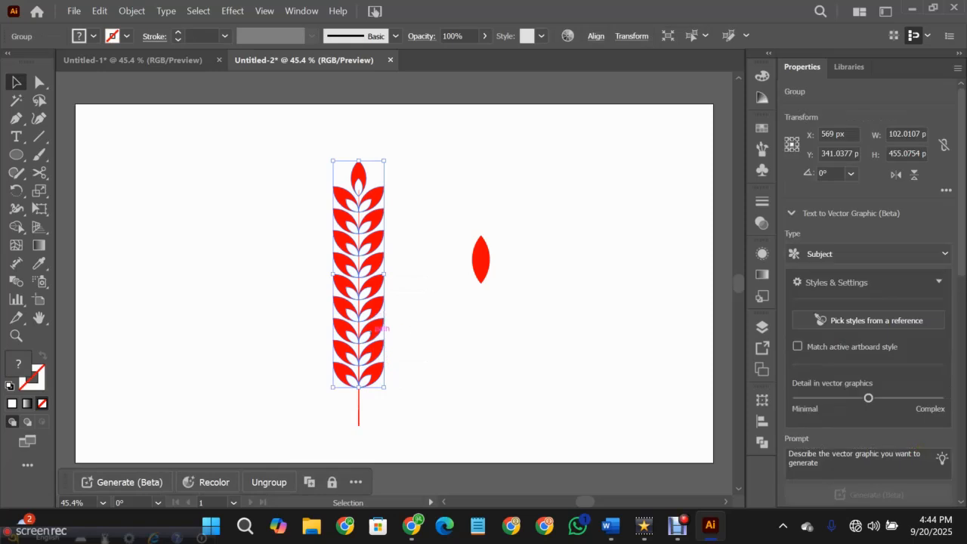
{"action": "right_click", "coordinate": [375, 326]}
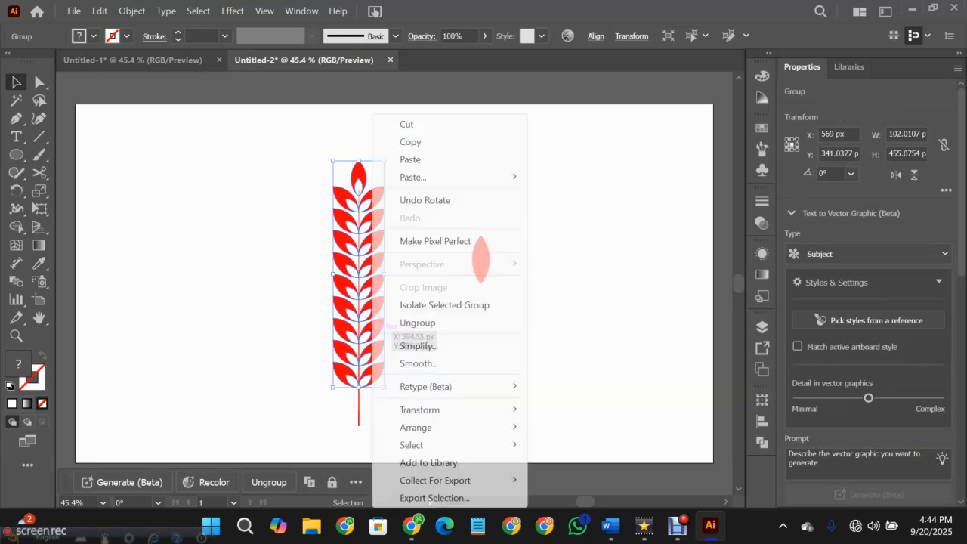
{"action": "mouse_move", "coordinate": [445, 409]}
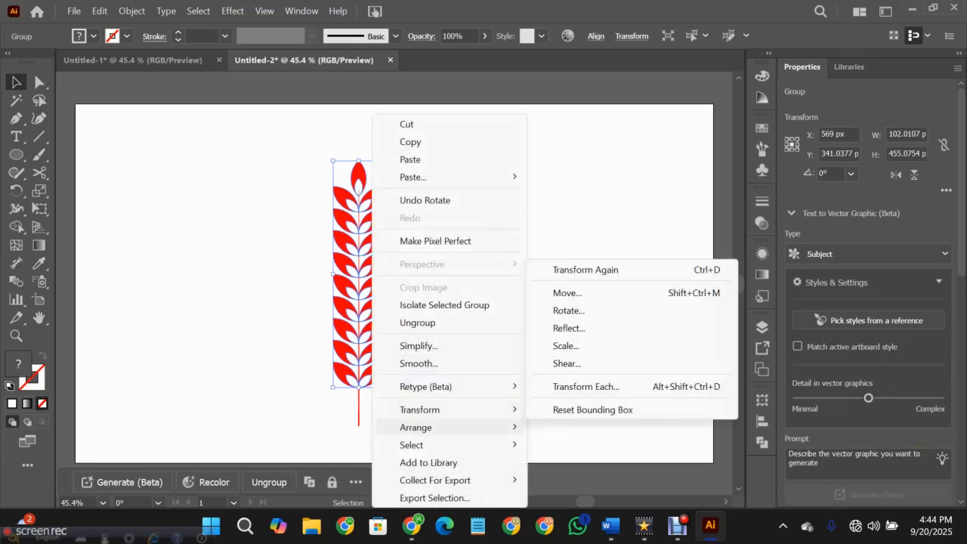
{"action": "mouse_move", "coordinate": [415, 426]}
{"action": "left_click", "coordinate": [580, 427]}
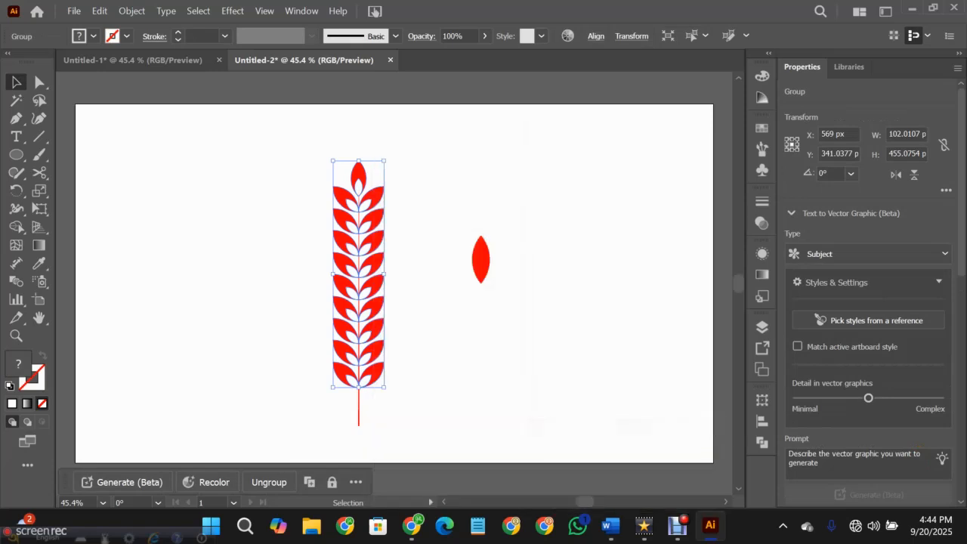
{"action": "left_click", "coordinate": [580, 427]}
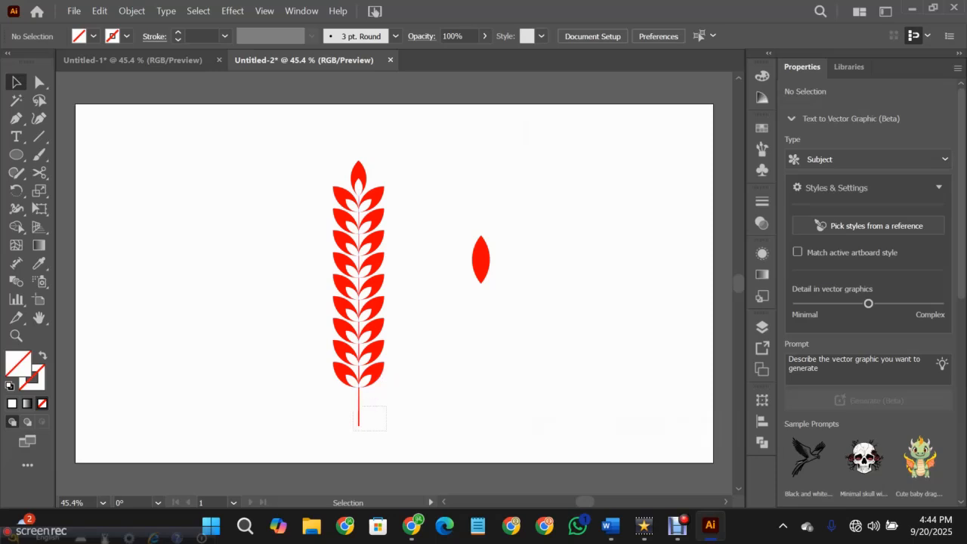
- Group the leaf column with its stem line and delete the spare red leaf beside it
{"action": "left_click", "coordinate": [359, 406]}
{"action": "left_click_drag", "start_coordinate": [297, 162], "coordinate": [408, 434]}
{"action": "key", "text": "ctrl+c"}
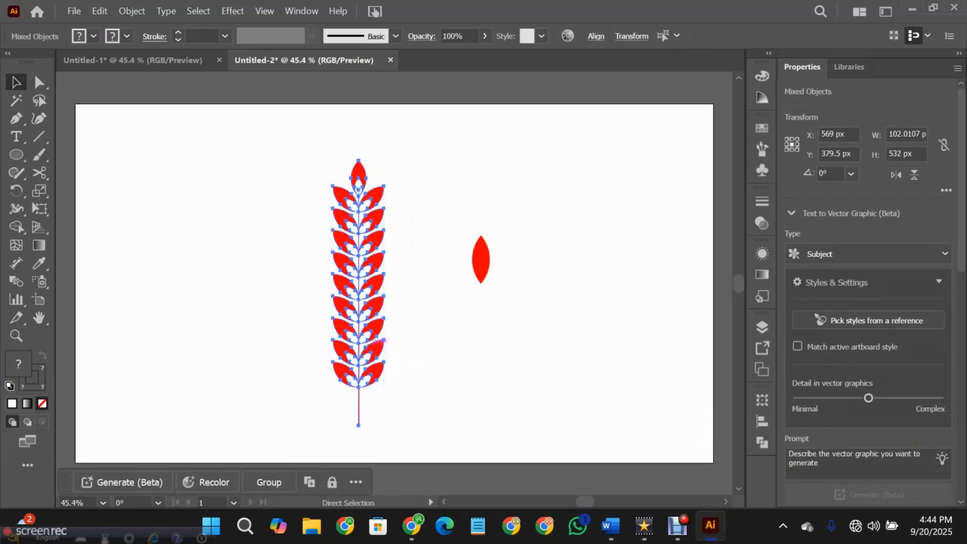
{"action": "left_click", "coordinate": [438, 354]}
{"action": "left_click_drag", "start_coordinate": [315, 170], "coordinate": [416, 422]}
{"action": "key", "text": "ctrl"}
{"action": "key", "text": "ctrl+g"}
{"action": "left_click", "coordinate": [423, 412]}
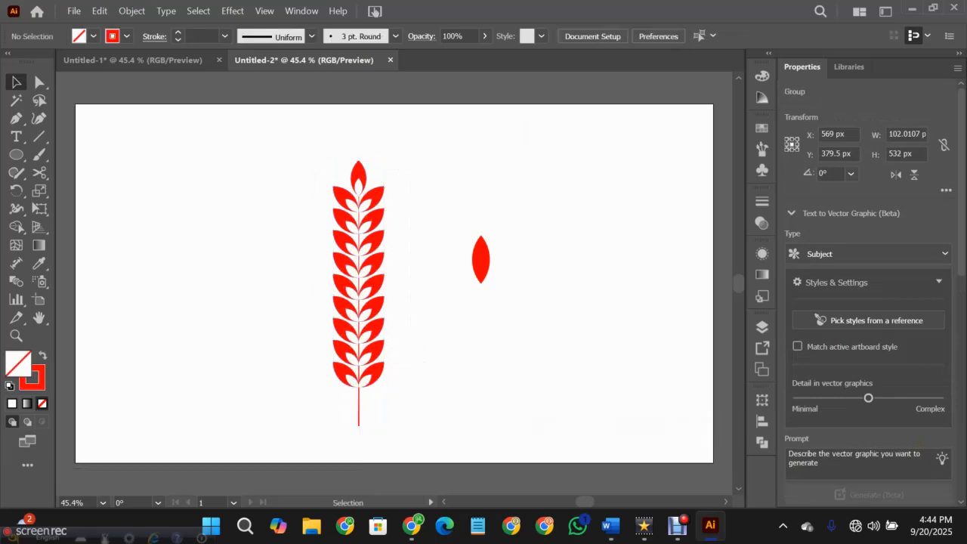
{"action": "left_click", "coordinate": [480, 259]}
{"action": "key", "text": "Delete"}
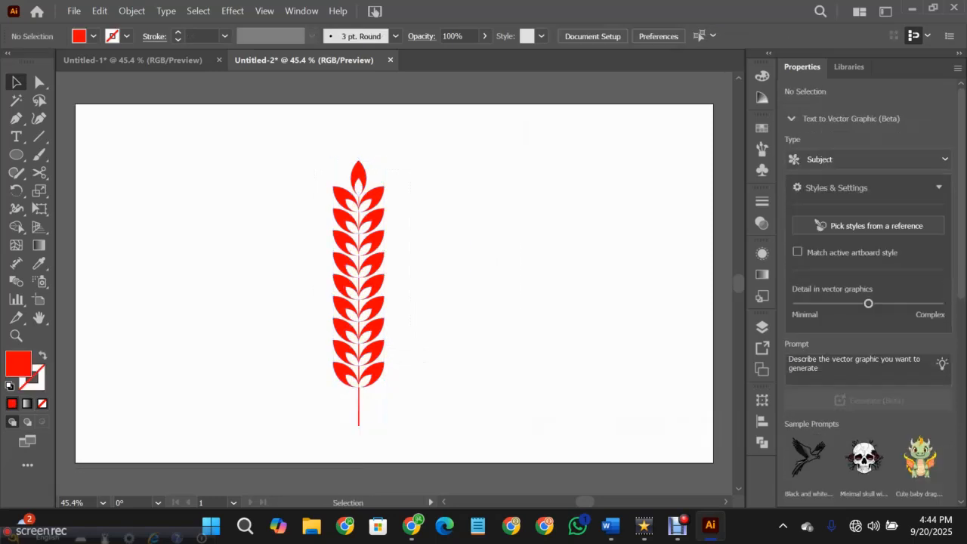
- Rotate the branch group 90° clockwise and scale it down to about 227 × 44 px near the artboard's upper edge
{"action": "left_click_drag", "start_coordinate": [314, 159], "coordinate": [439, 425]}
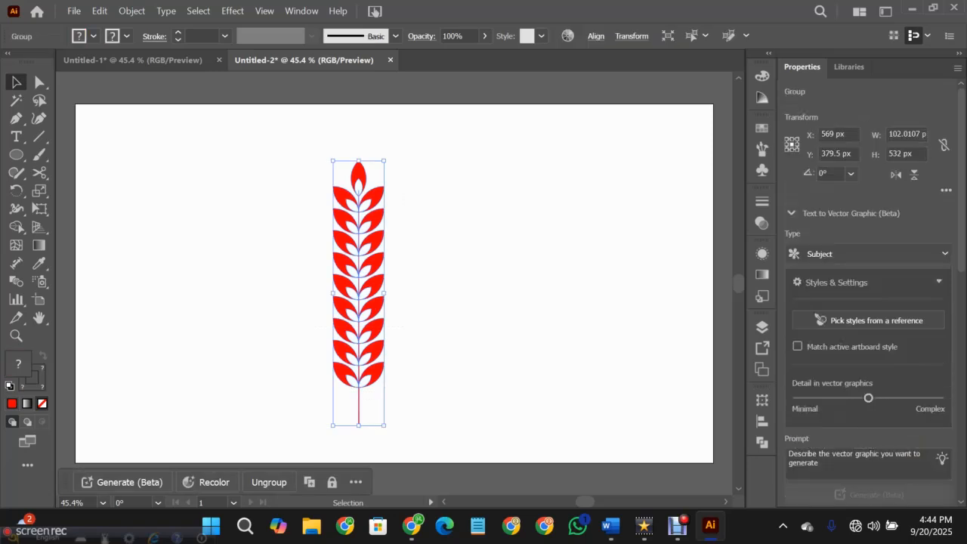
{"action": "left_click_drag", "start_coordinate": [385, 155], "coordinate": [483, 174]}
{"action": "left_click_drag", "start_coordinate": [514, 139], "coordinate": [404, 168]}
{"action": "left_click_drag", "start_coordinate": [330, 183], "coordinate": [410, 154]}
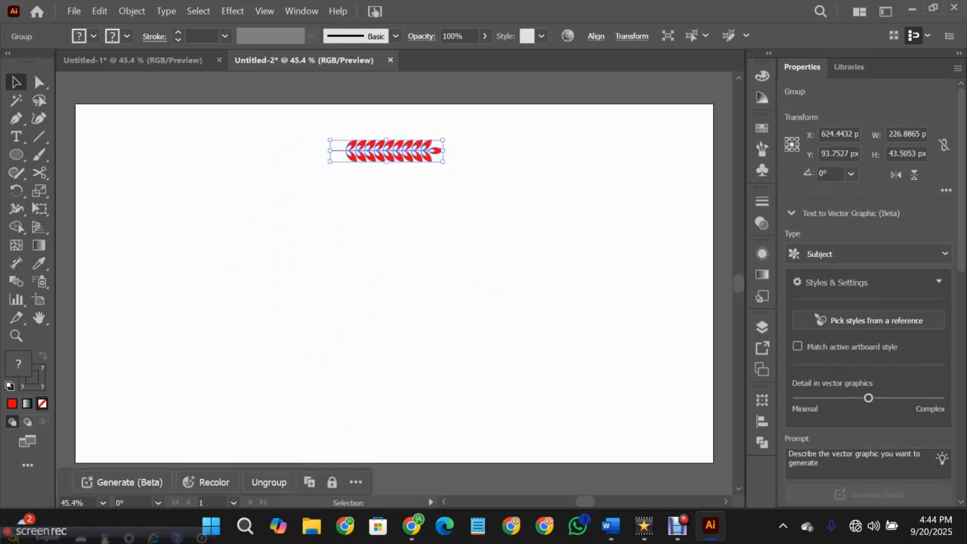
{"action": "left_click", "coordinate": [435, 204]}
- Create a new Art Brush from the leafy branch group with the default brush options, and deselect the branch
{"action": "left_click", "coordinate": [413, 150]}
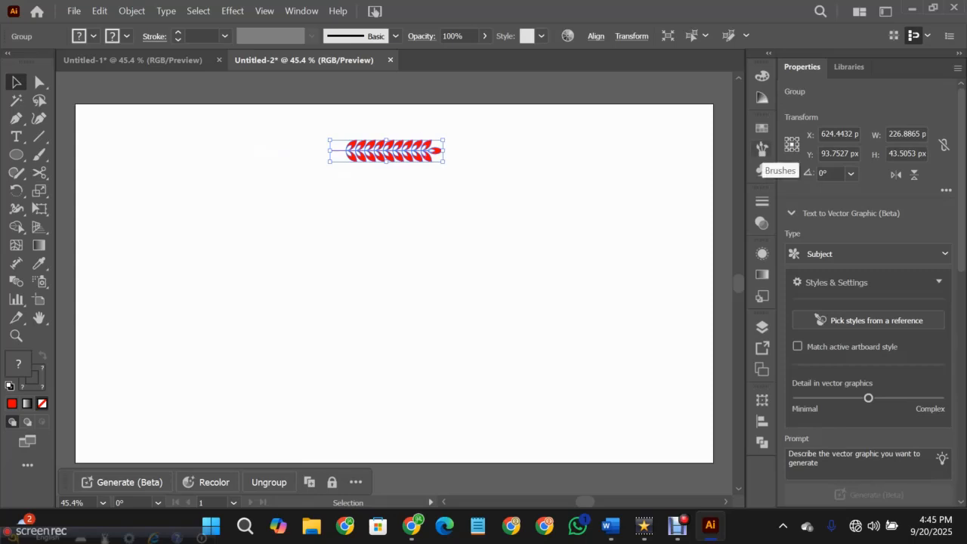
{"action": "left_click", "coordinate": [761, 148]}
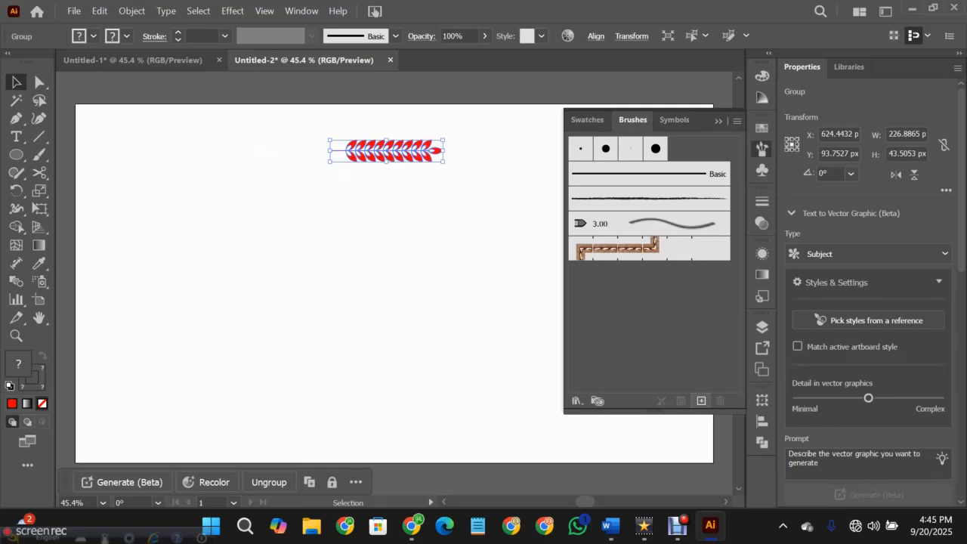
{"action": "left_click", "coordinate": [700, 400]}
{"action": "left_click", "coordinate": [425, 299]}
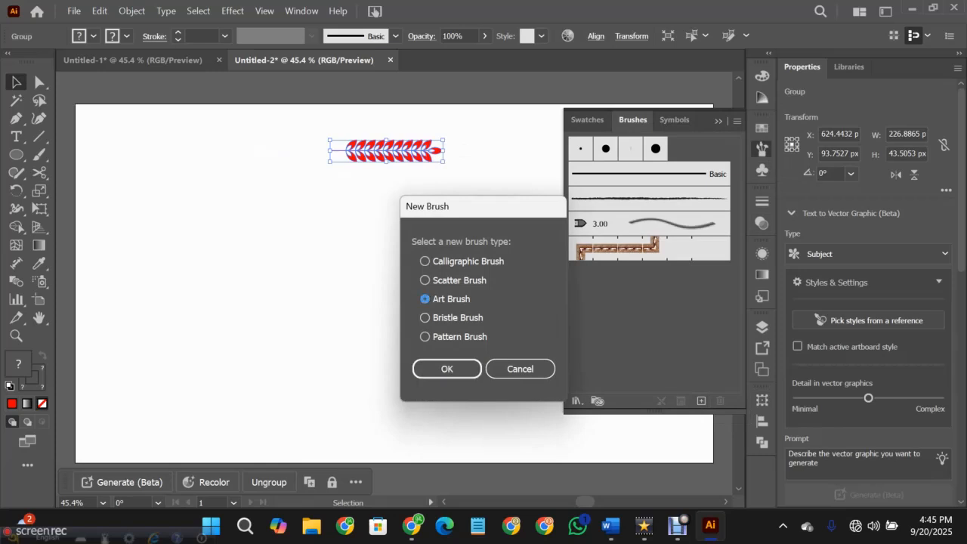
{"action": "left_click", "coordinate": [447, 368]}
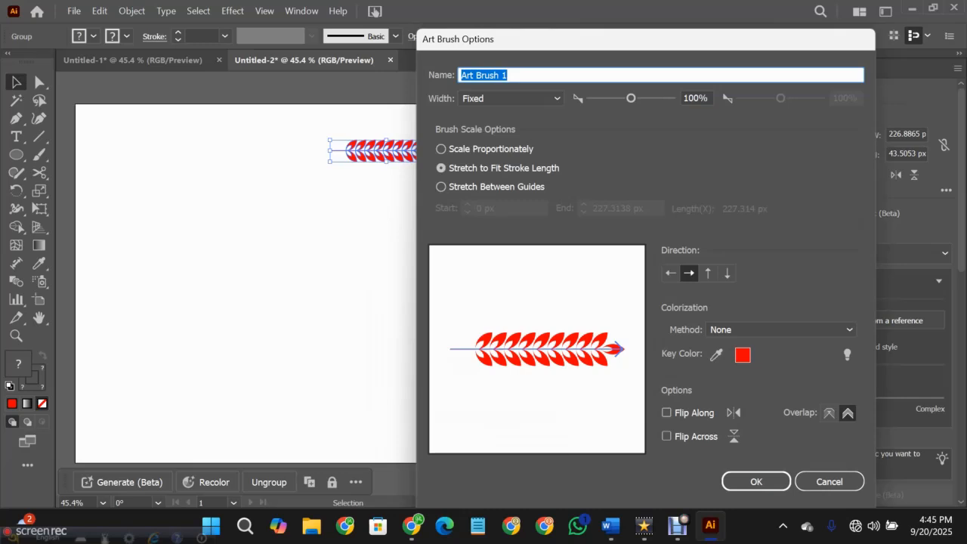
{"action": "left_click", "coordinate": [756, 481]}
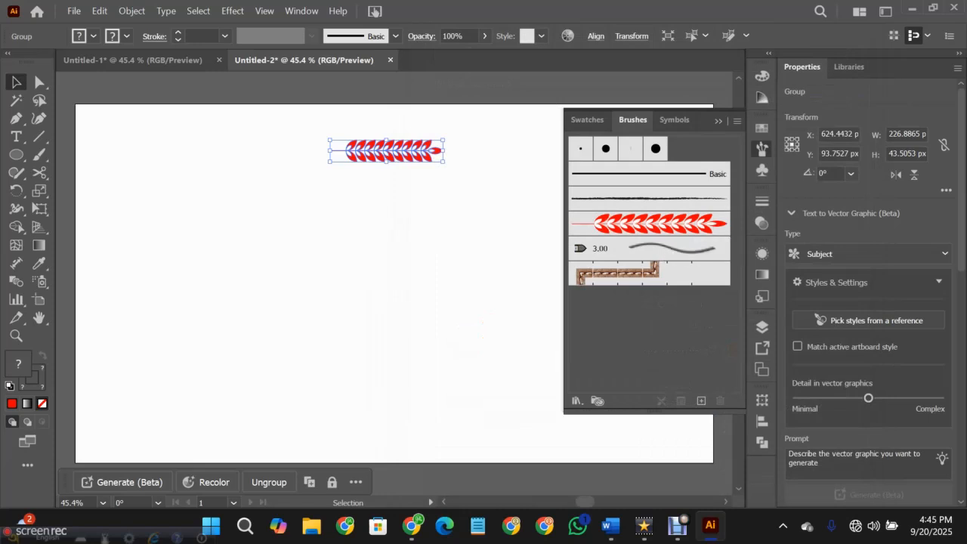
{"action": "left_click", "coordinate": [761, 148]}
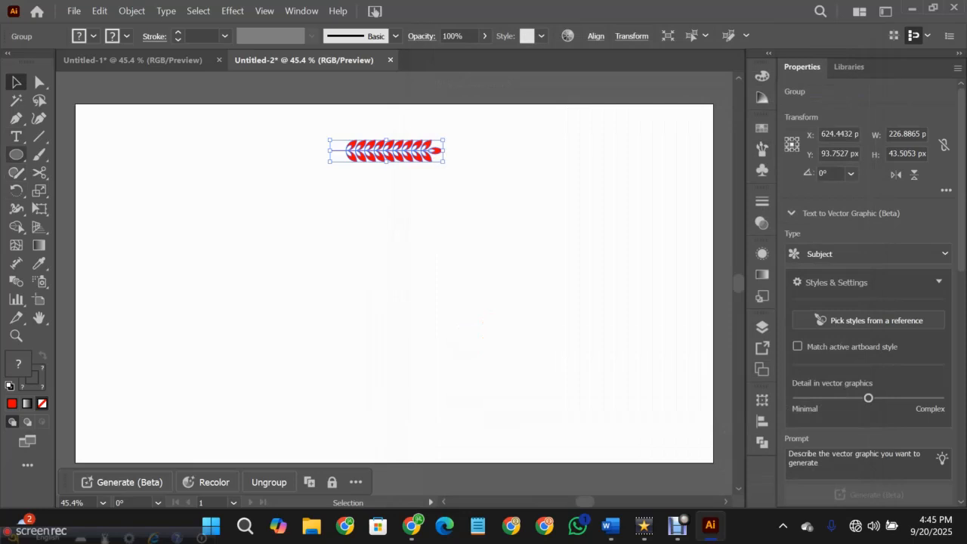
{"action": "left_click", "coordinate": [423, 287]}
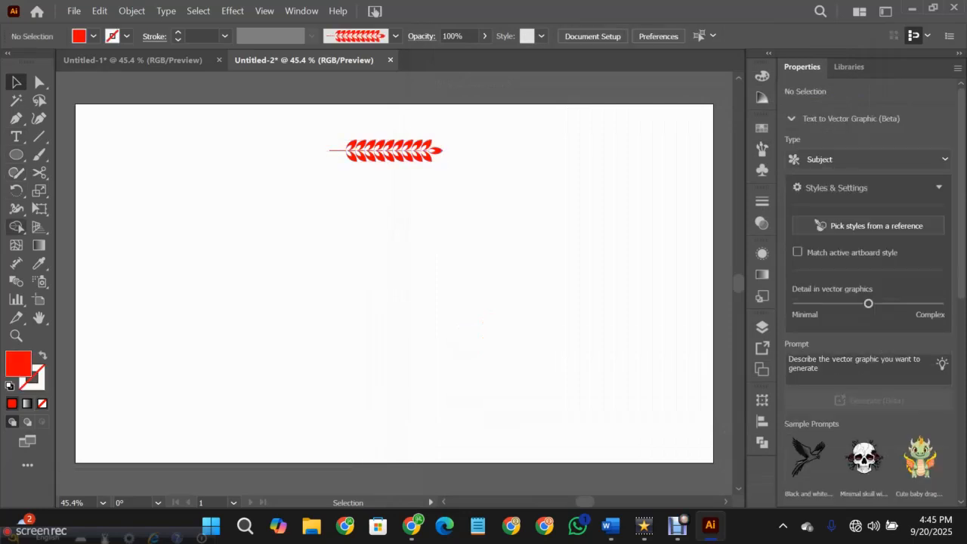
- Draw a circle about 292 px in diameter with no fill and a red stroke, below and left of the branch
{"action": "key", "text": "l"}
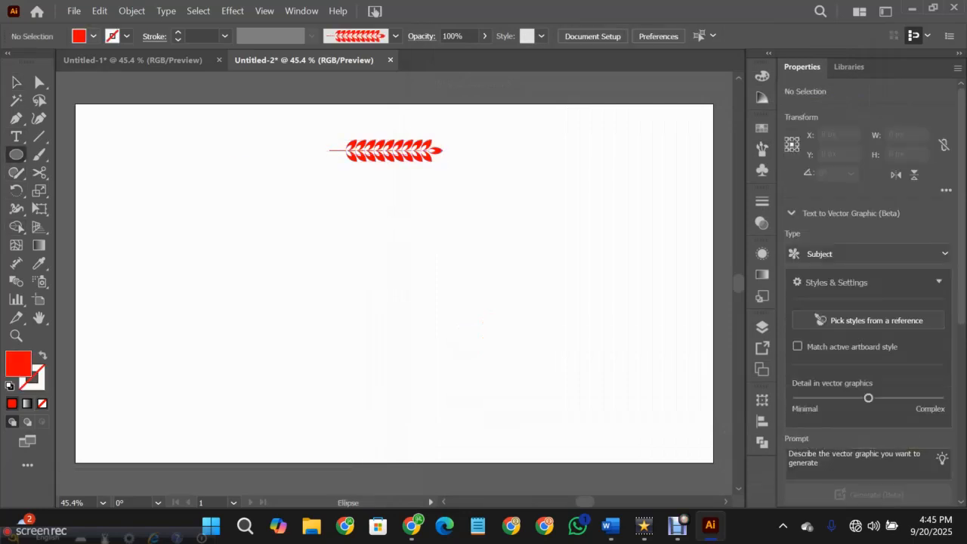
{"action": "left_click", "coordinate": [93, 36]}
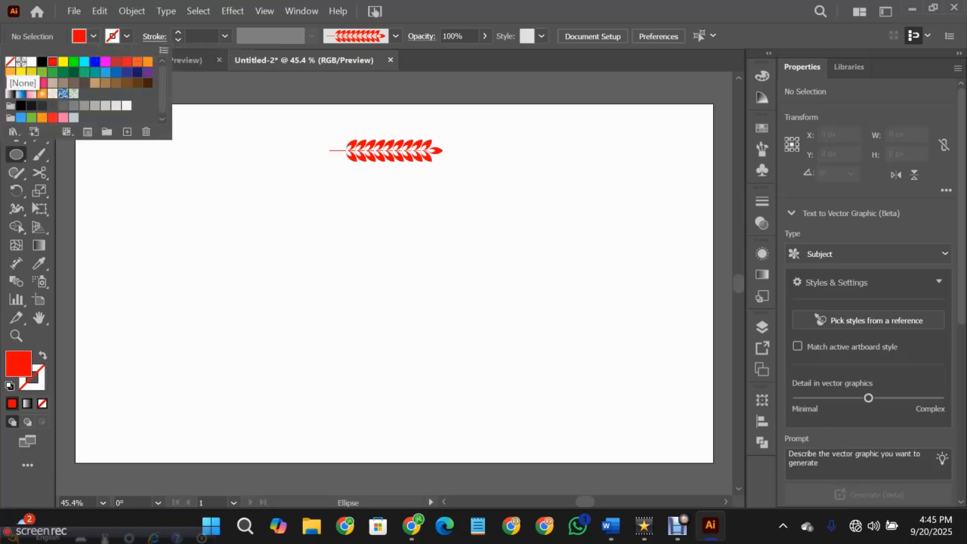
{"action": "left_click", "coordinate": [94, 35]}
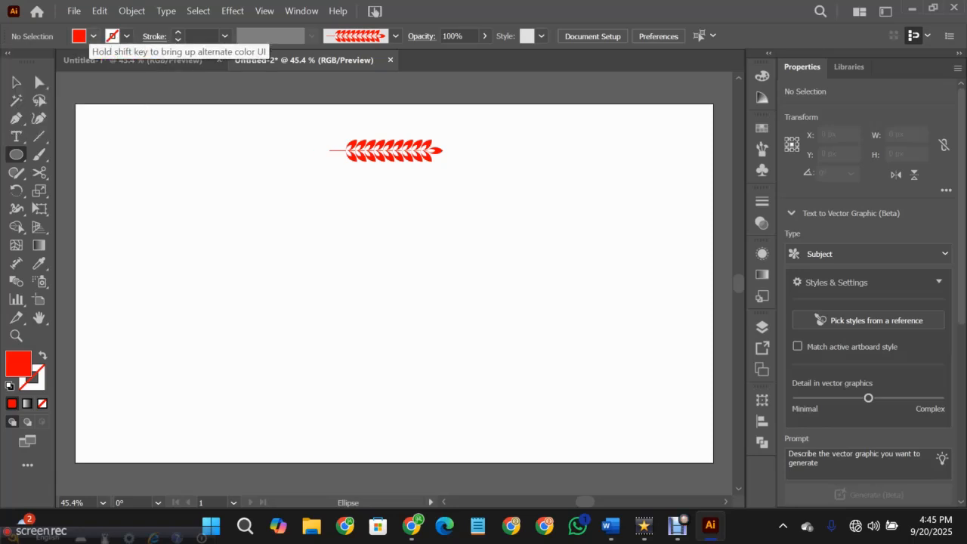
{"action": "left_click", "coordinate": [93, 35]}
{"action": "left_click", "coordinate": [13, 63]}
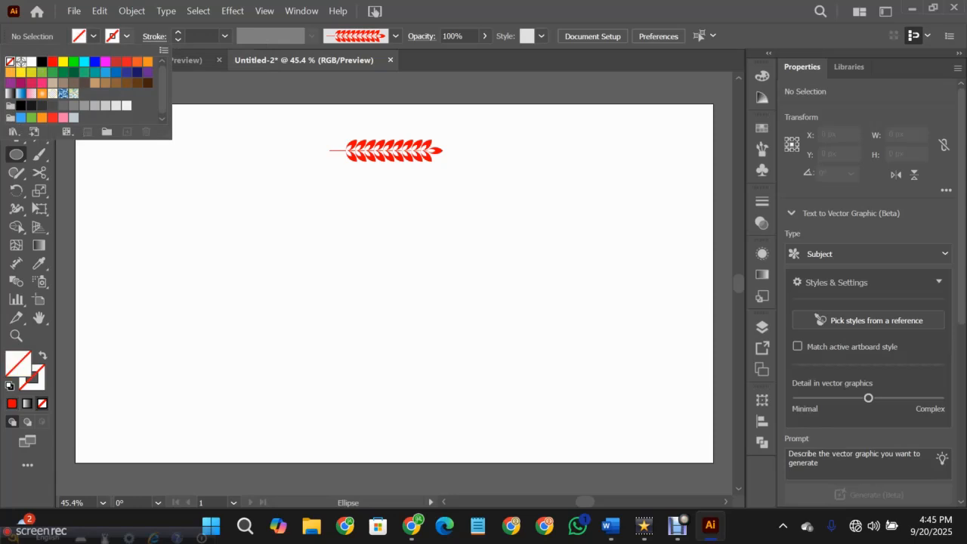
{"action": "left_click", "coordinate": [127, 36]}
{"action": "left_click", "coordinate": [54, 63]}
{"action": "left_click", "coordinate": [126, 36]}
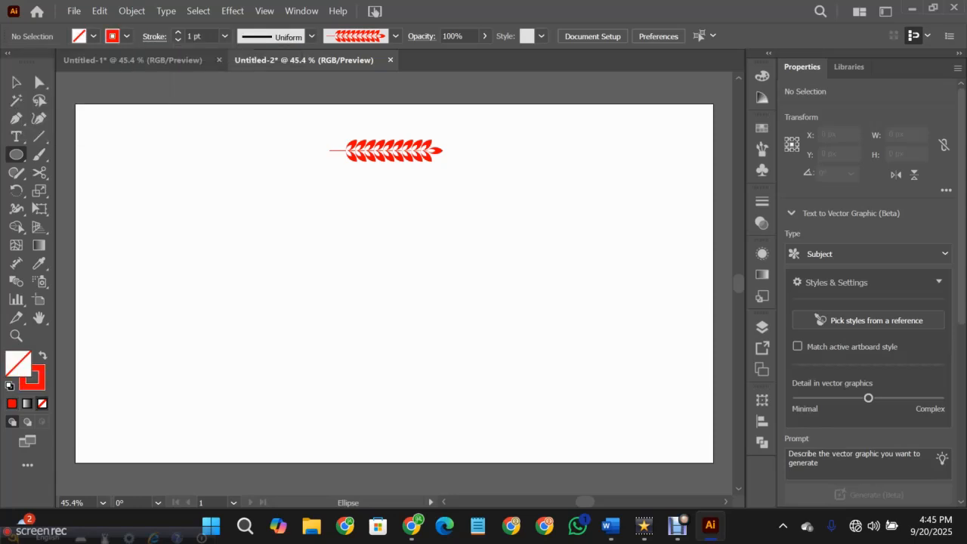
{"action": "left_click_drag", "start_coordinate": [242, 244], "coordinate": [315, 318]}
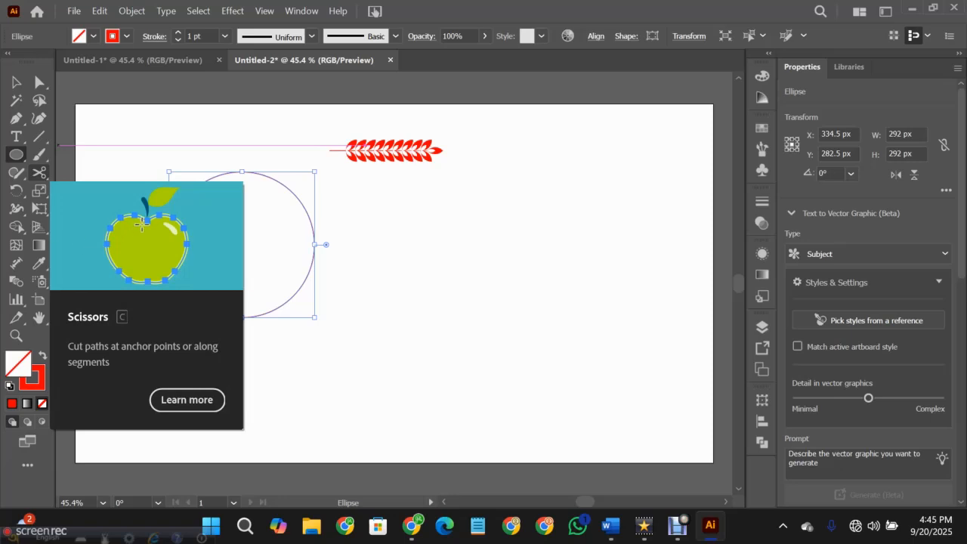
- Cut the circle into two halves with the Scissors tool at its upper and lower anchor points
{"action": "left_click", "coordinate": [38, 172]}
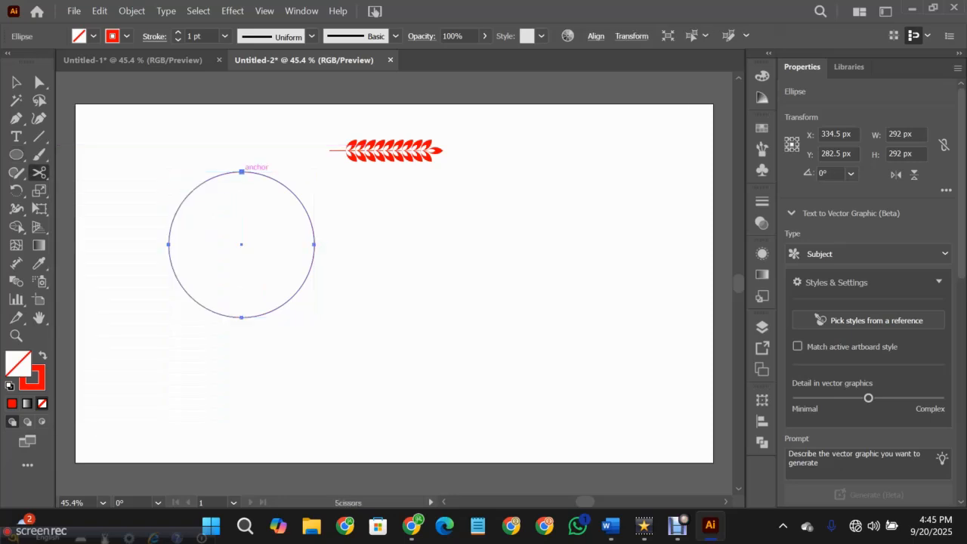
{"action": "left_click", "coordinate": [242, 172]}
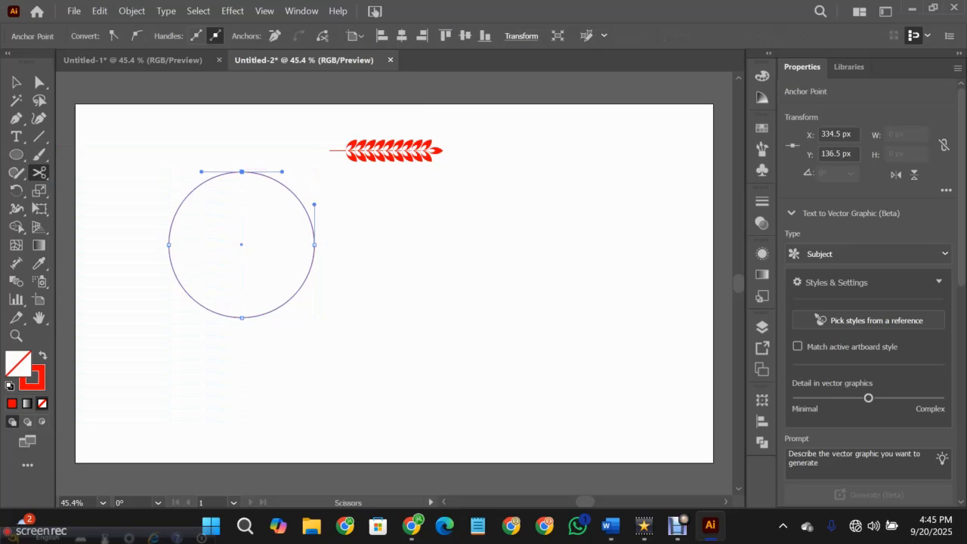
{"action": "left_click", "coordinate": [242, 318]}
{"action": "key", "text": "v"}
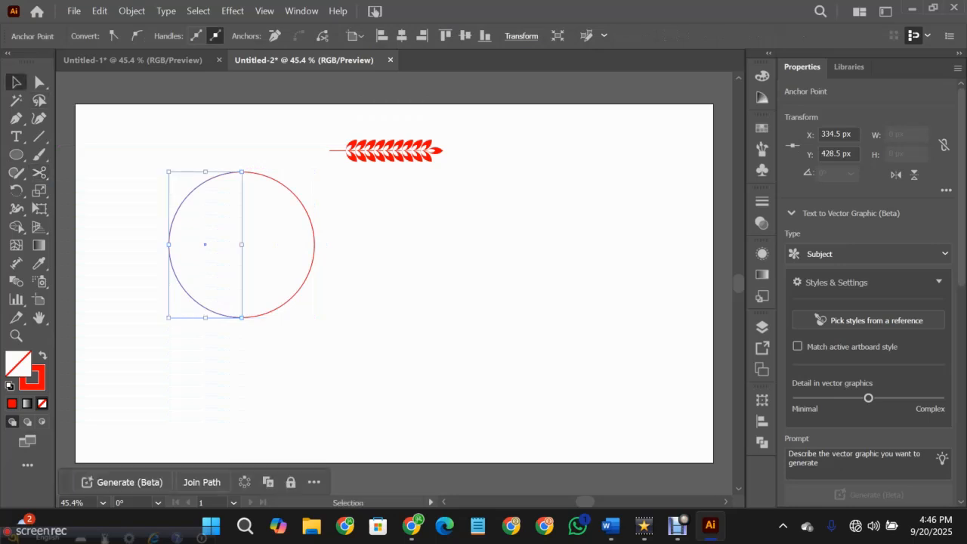
- Move the right half circle well away and scale the left half to about 123 × 246 px, placing it below the branch
{"action": "left_click", "coordinate": [310, 219]}
{"action": "left_click_drag", "start_coordinate": [307, 214], "coordinate": [572, 191]}
{"action": "left_click_drag", "start_coordinate": [215, 178], "coordinate": [330, 268]}
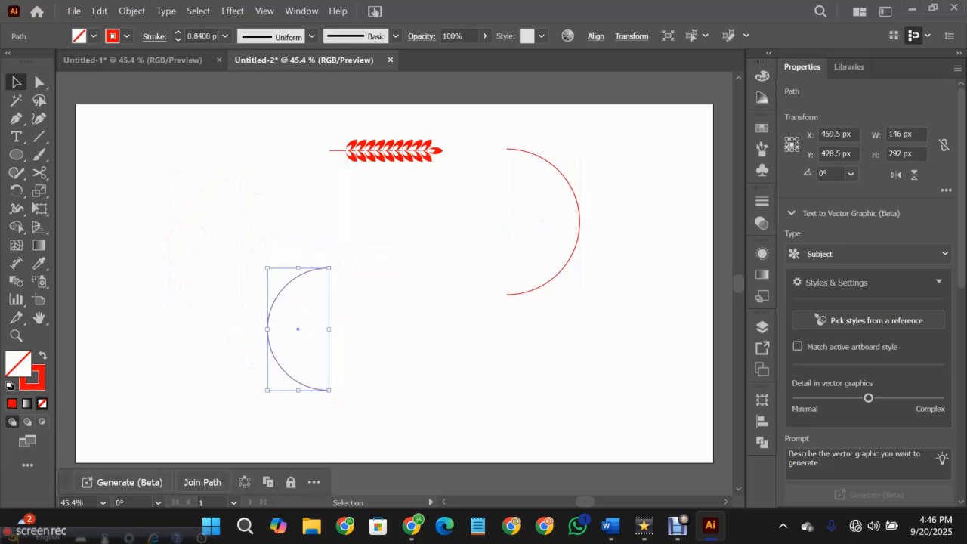
{"action": "left_click_drag", "start_coordinate": [281, 291], "coordinate": [277, 260]}
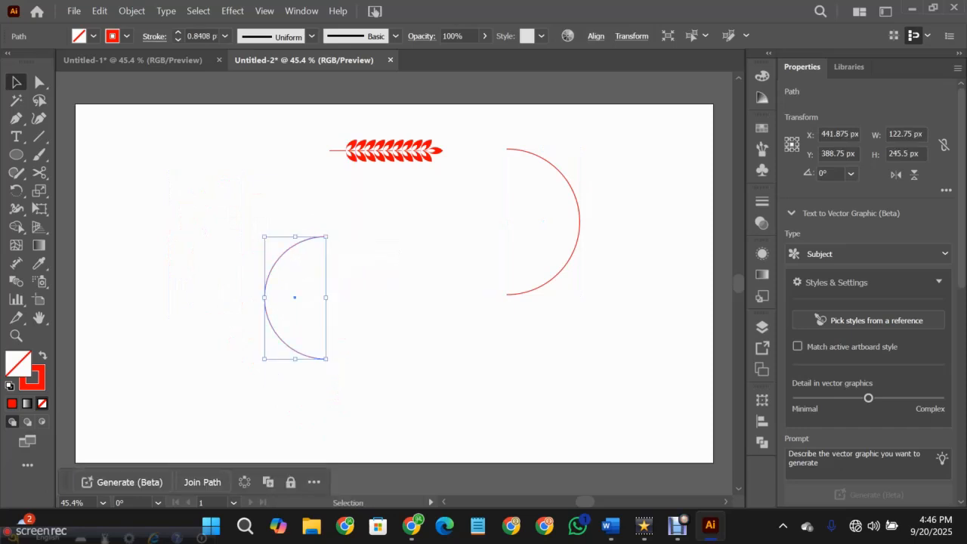
- Apply the leafy branch art brush to the scaled left half circle
{"action": "left_click", "coordinate": [762, 148]}
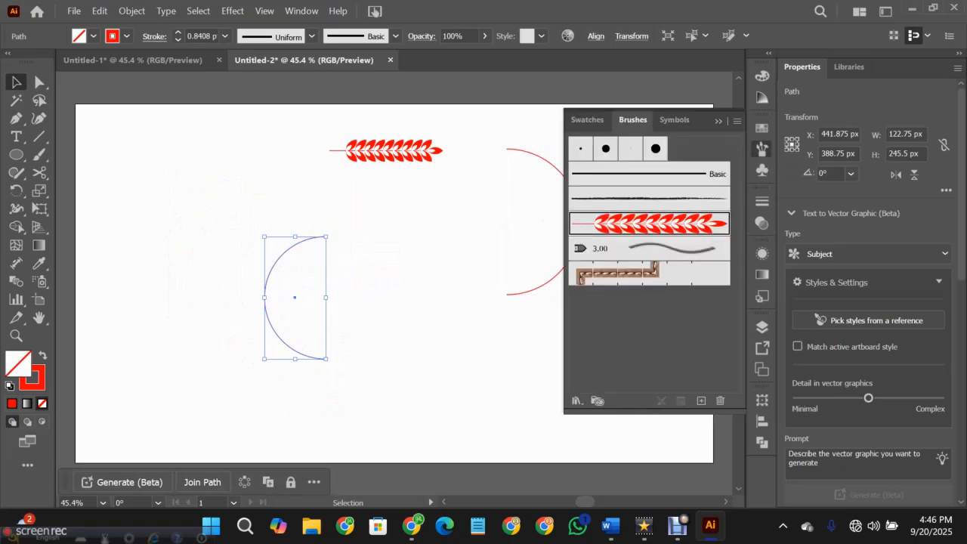
{"action": "left_click", "coordinate": [680, 223]}
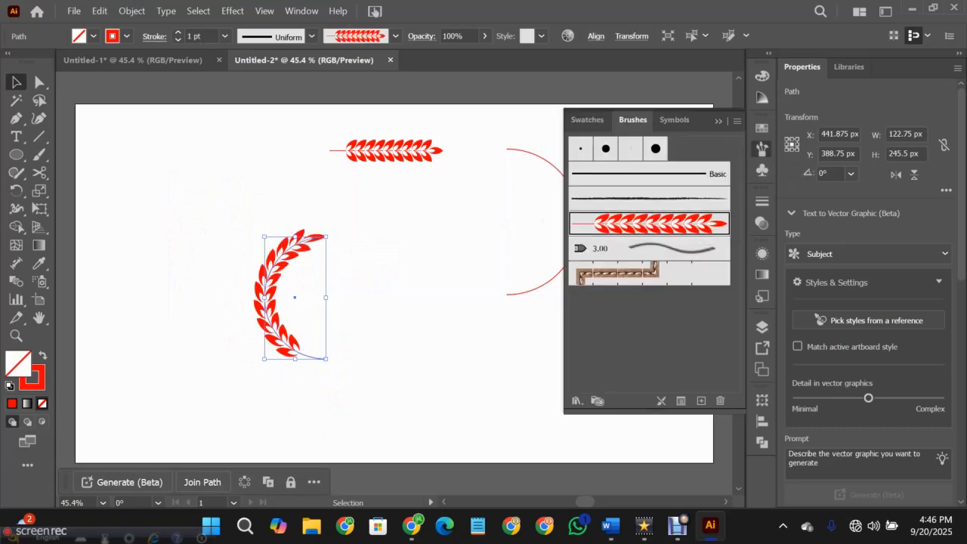
{"action": "left_click", "coordinate": [761, 149]}
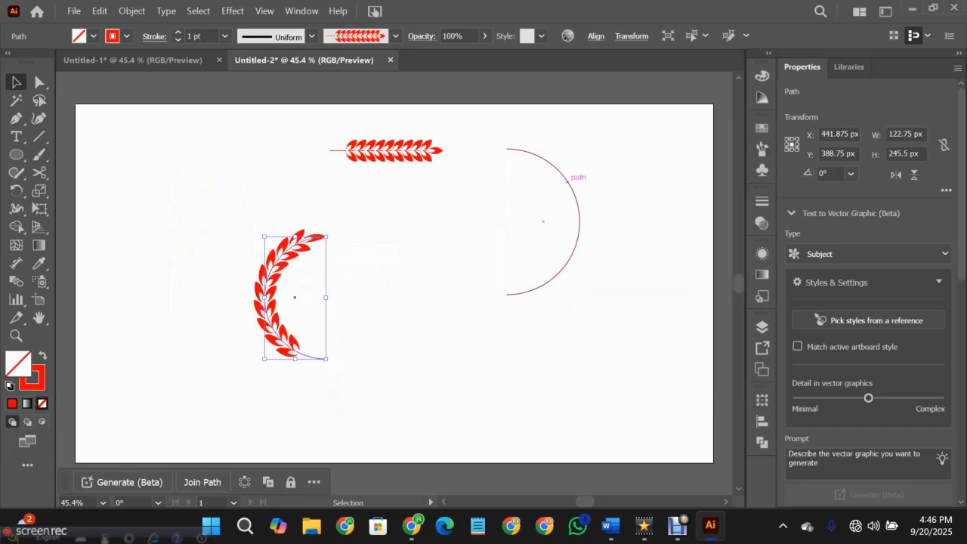
- Reflect a copy of the leafy arc across the vertical axis and place it opposite the original to form a wreath
{"action": "right_click", "coordinate": [273, 302]}
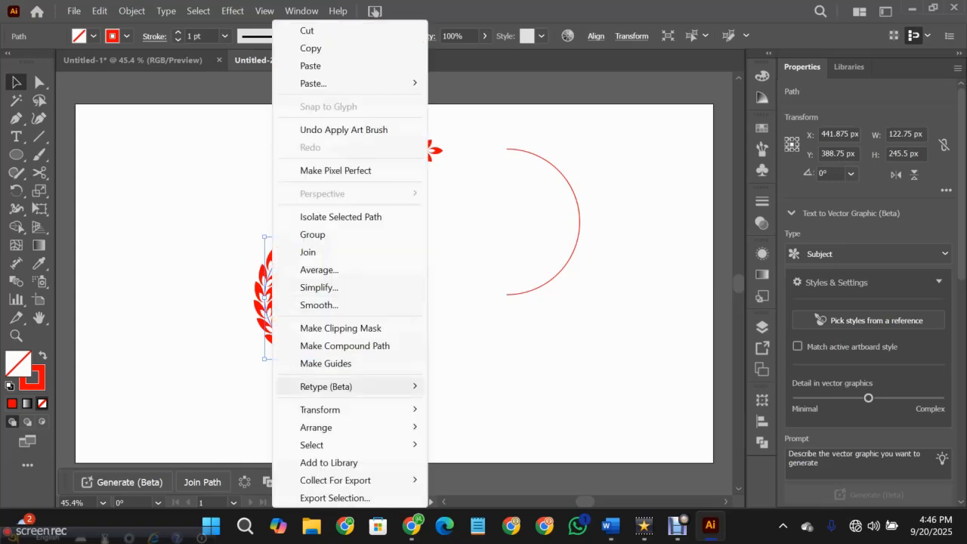
{"action": "mouse_move", "coordinate": [355, 427]}
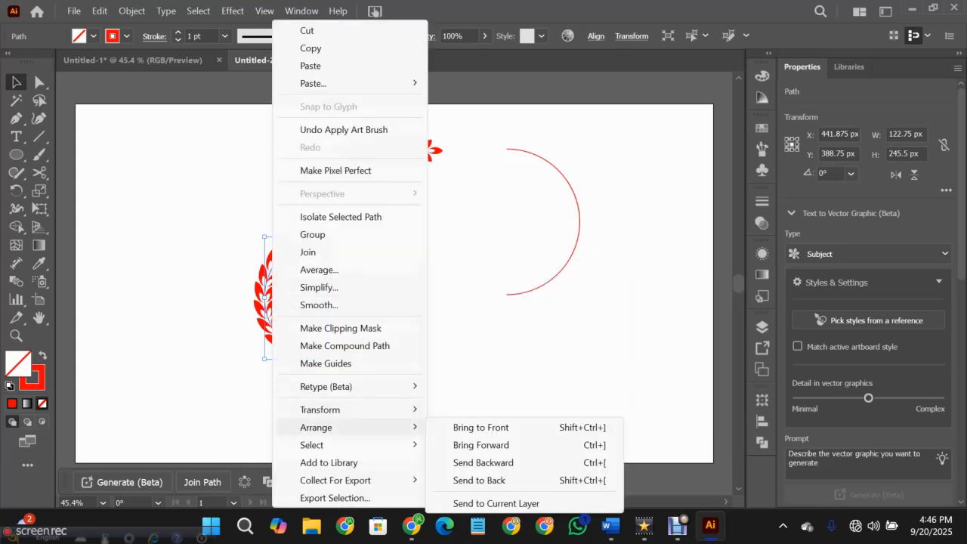
{"action": "mouse_move", "coordinate": [355, 410]}
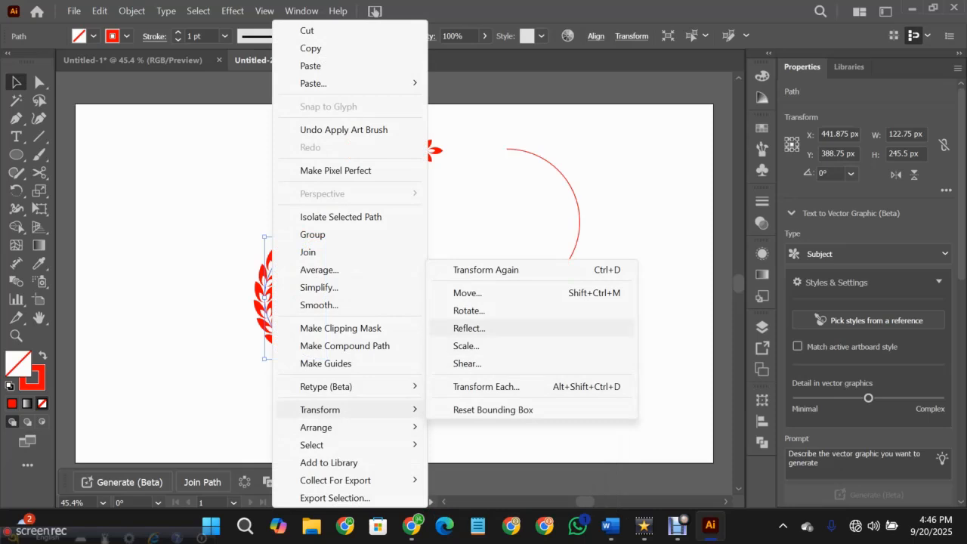
{"action": "left_click", "coordinate": [469, 328]}
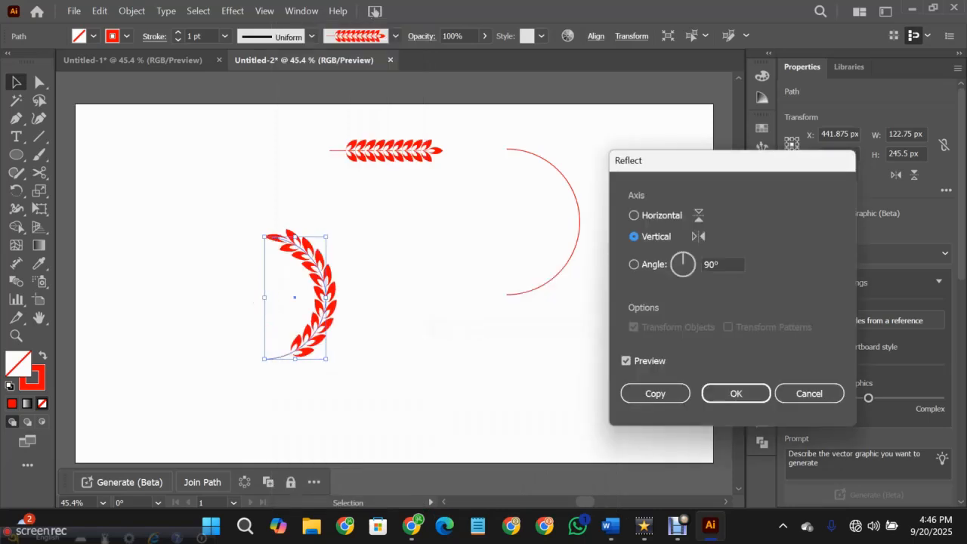
{"action": "left_click", "coordinate": [655, 392]}
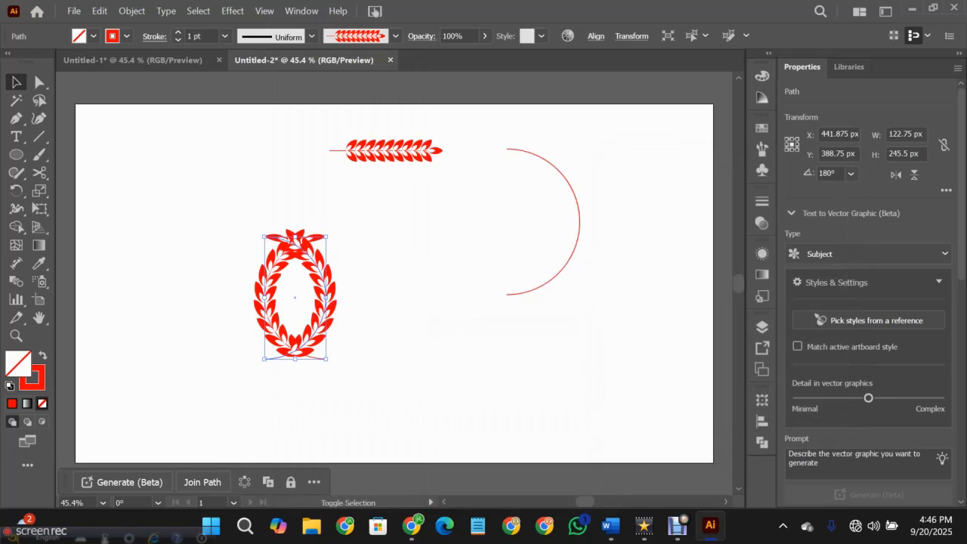
{"action": "left_click", "coordinate": [291, 239], "text": "shift"}
{"action": "left_click_drag", "start_coordinate": [332, 302], "coordinate": [401, 306]}
- Delete the spare plain half circle and move both wreath halves together beneath the branch, centred at about X 635, Y 384 px
{"action": "left_click_drag", "start_coordinate": [205, 196], "coordinate": [453, 362]}
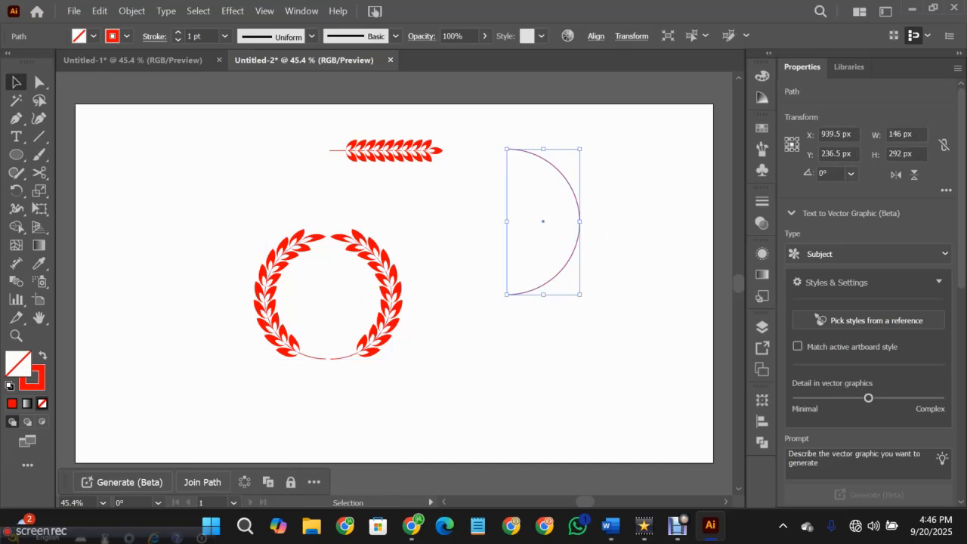
{"action": "key", "text": "Delete"}
{"action": "left_click_drag", "start_coordinate": [259, 223], "coordinate": [448, 438]}
{"action": "left_click_drag", "start_coordinate": [327, 296], "coordinate": [390, 294]}
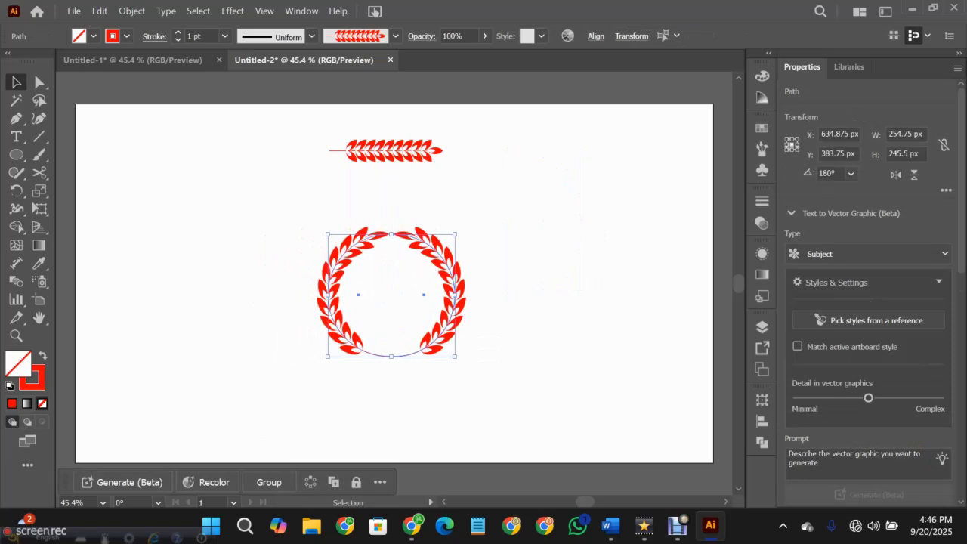